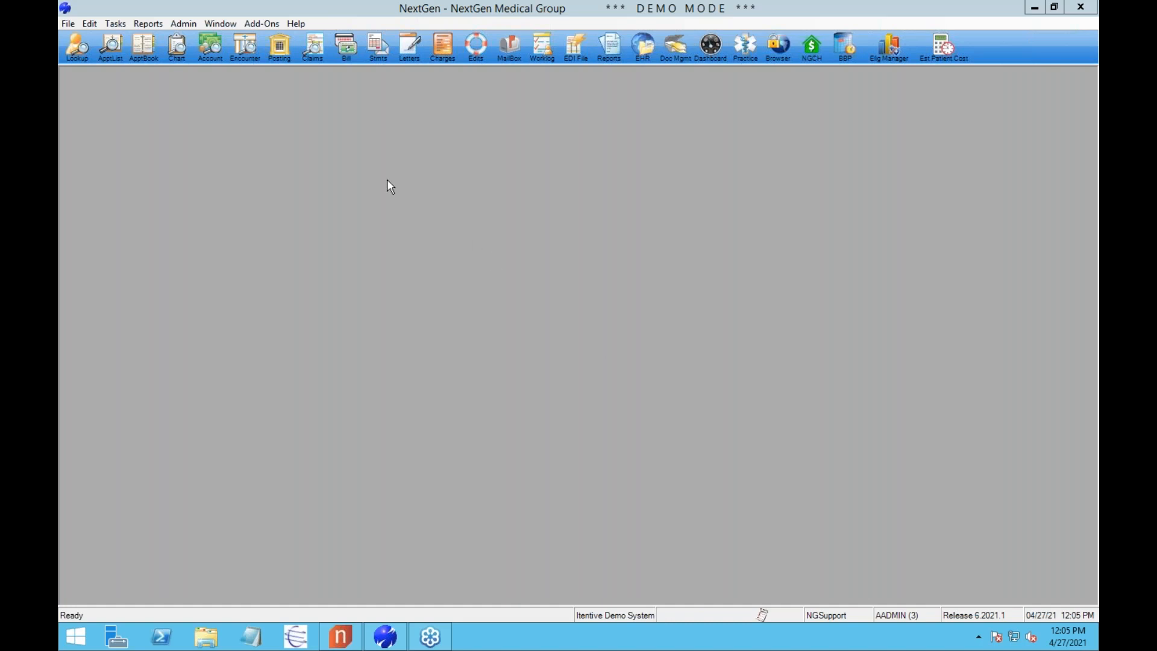
Launch the BillingManager add-on and enlarge its main and Billing Entry windows
click(260, 22)
click(261, 24)
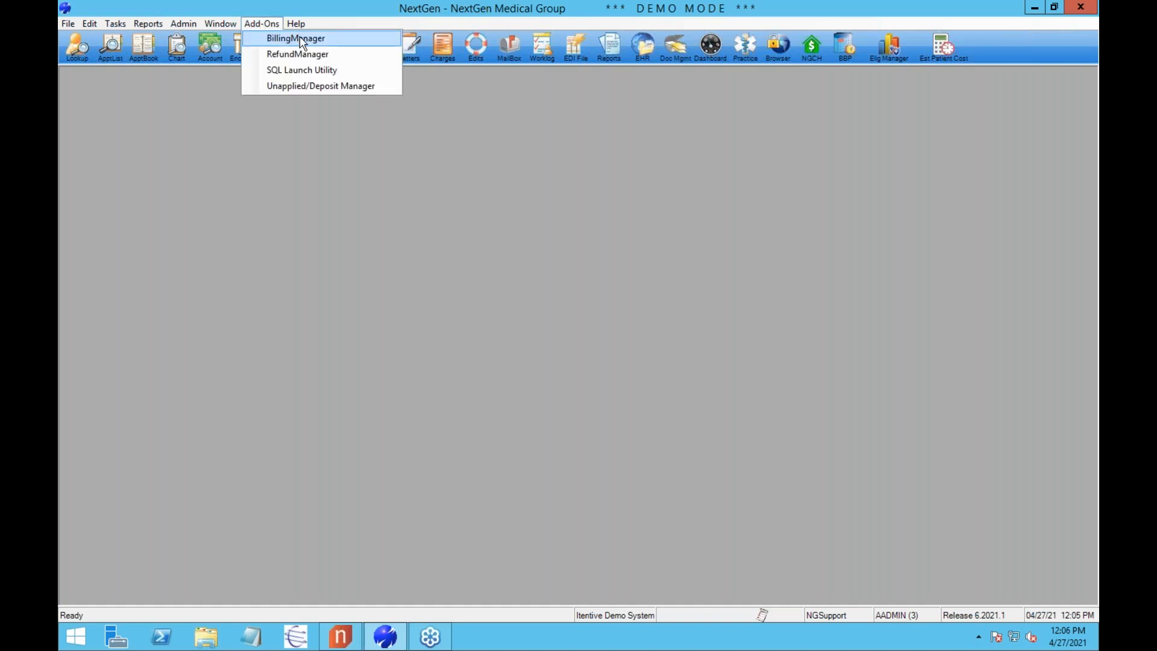
click(474, 202)
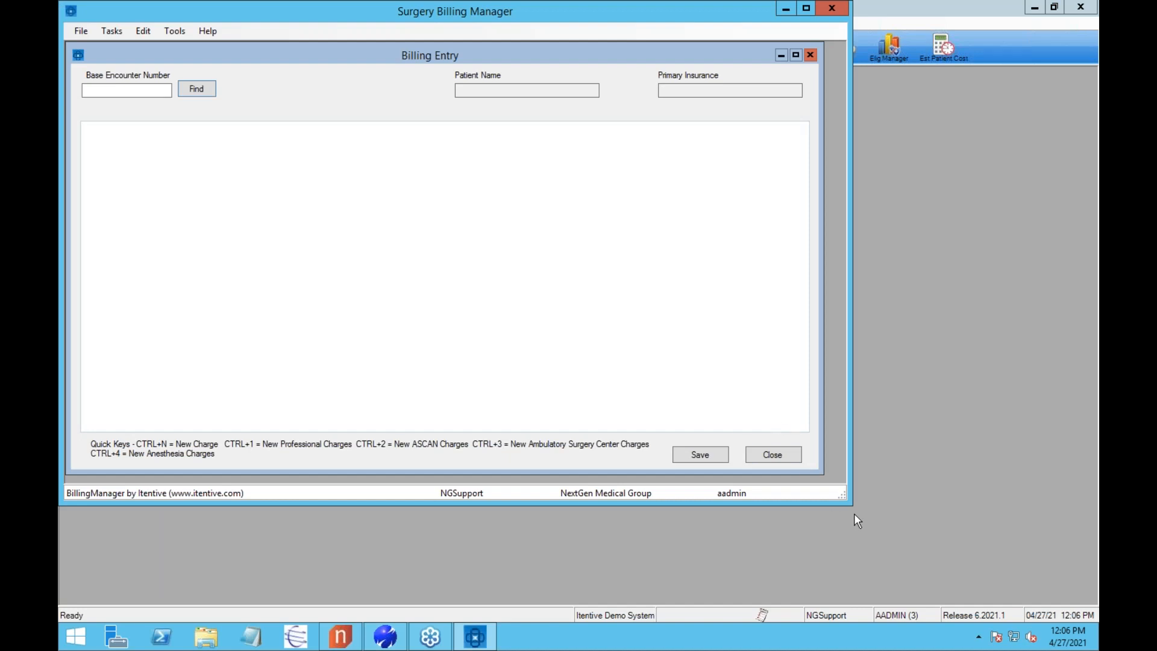
drag(851, 502, 1029, 594)
drag(824, 477, 1006, 571)
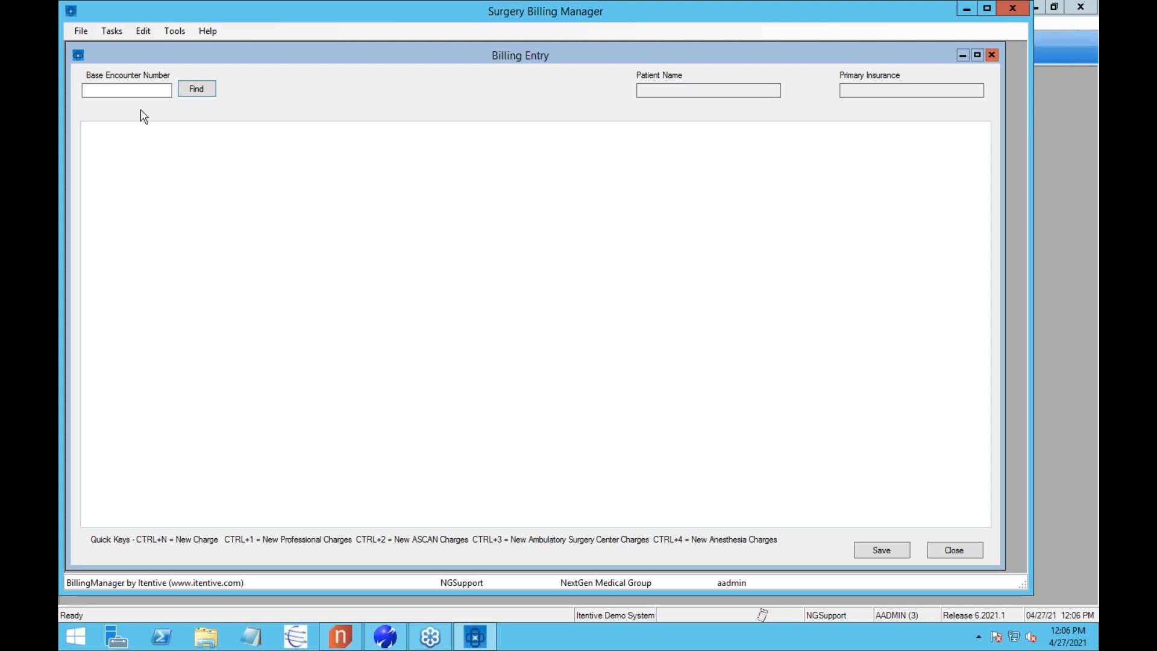
Open Group Maintenance from the Tasks menu and enlarge its window
click(113, 31)
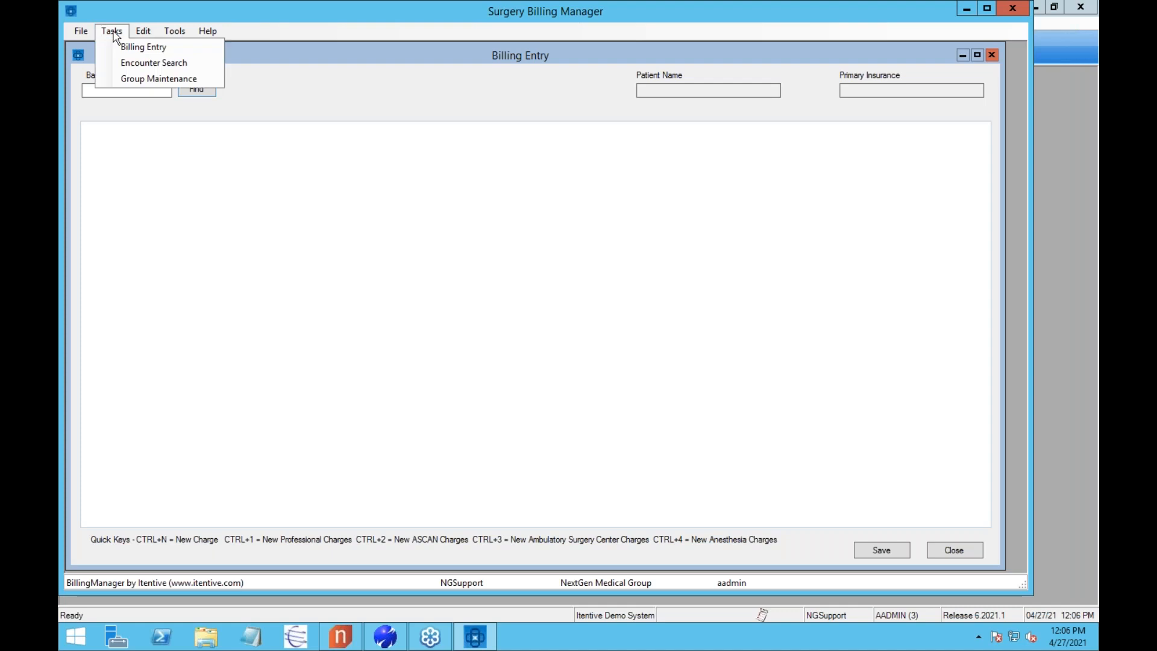
click(135, 80)
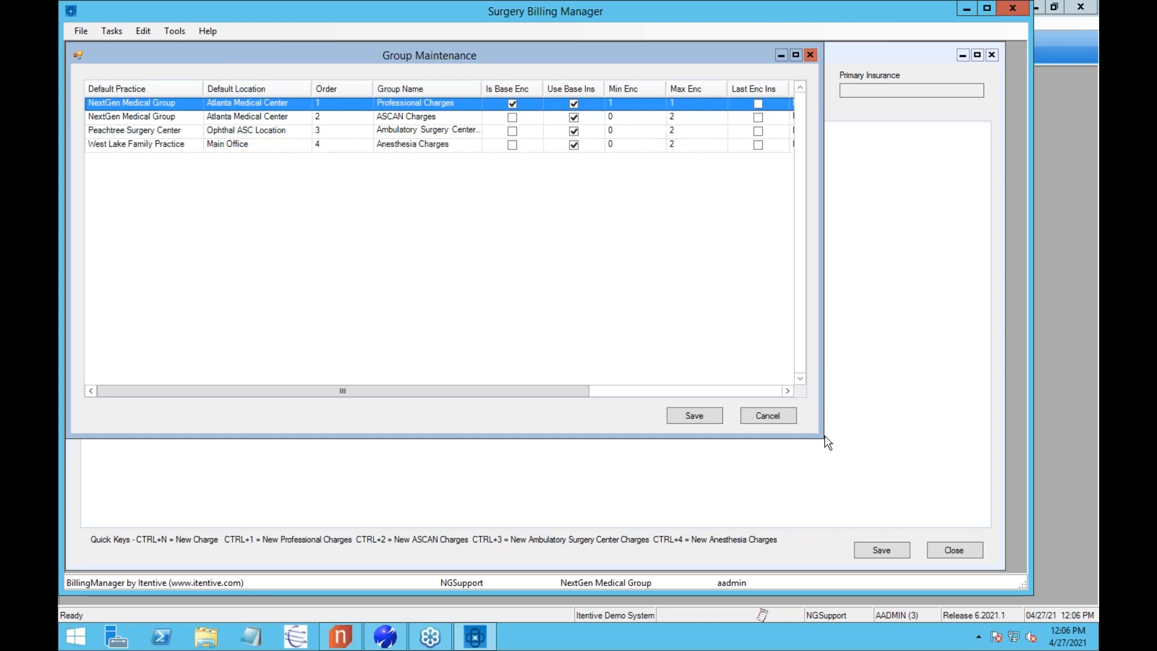
drag(823, 437, 1004, 514)
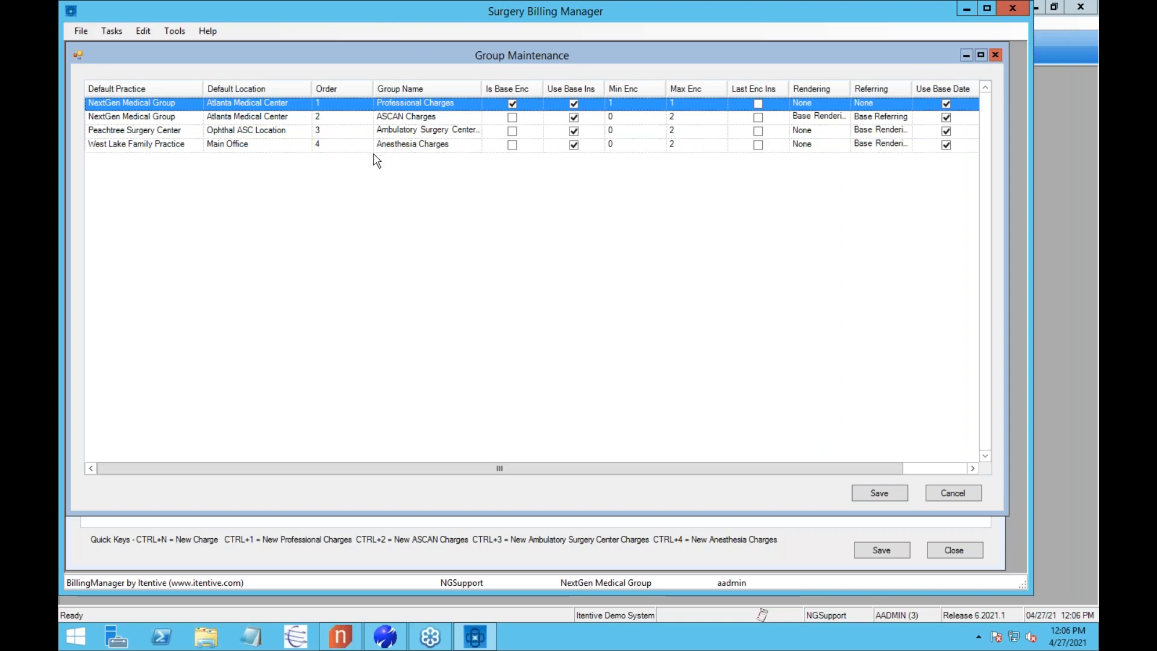
Review the Professional, ASCAN, Ambulatory Surgery Center and Anesthesia Charges group names
click(402, 105)
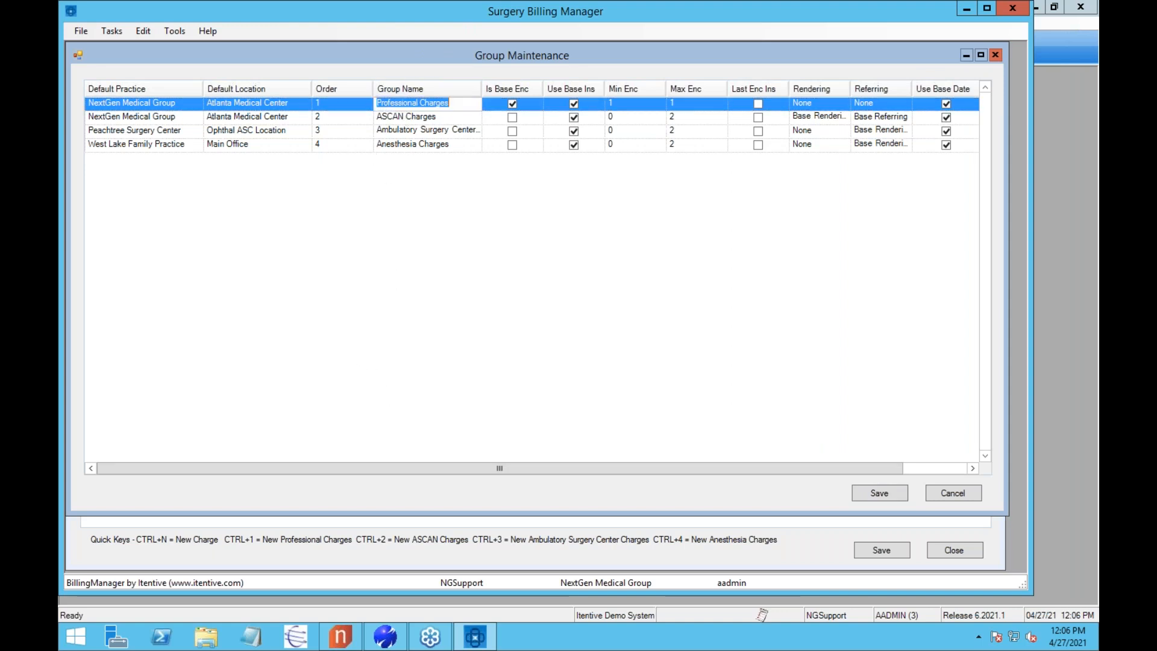
click(467, 103)
click(460, 119)
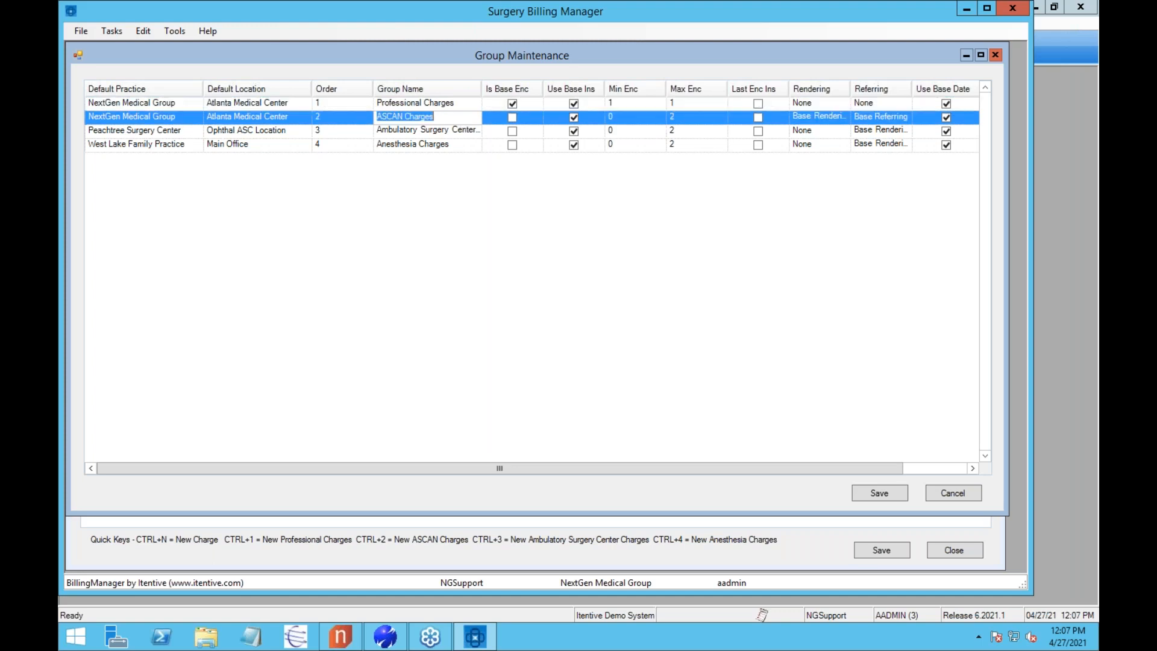
click(461, 133)
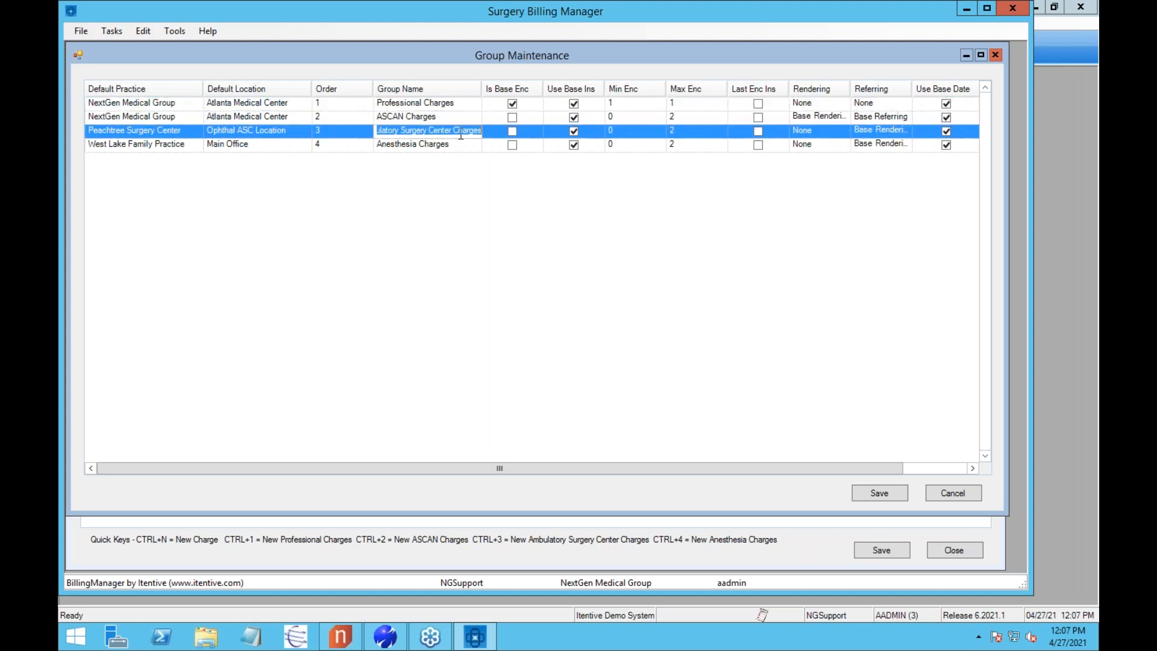
click(463, 145)
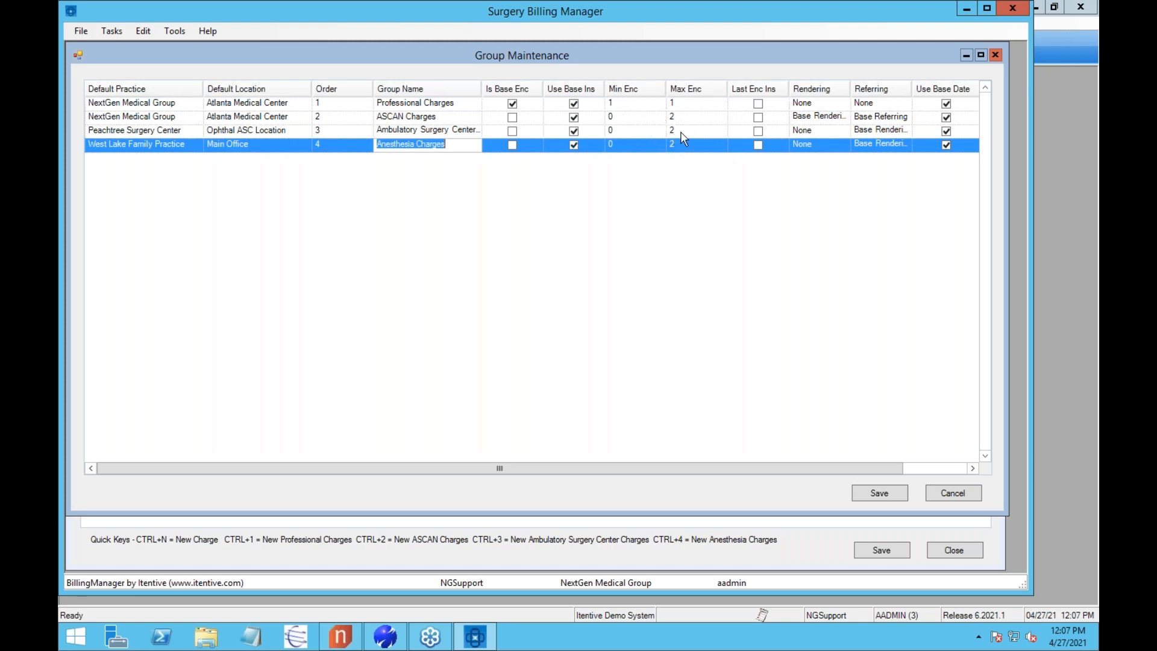
Check the ASCAN and Ambulatory Surgery Center Min Enc values, scroll the grid, then cancel
click(650, 118)
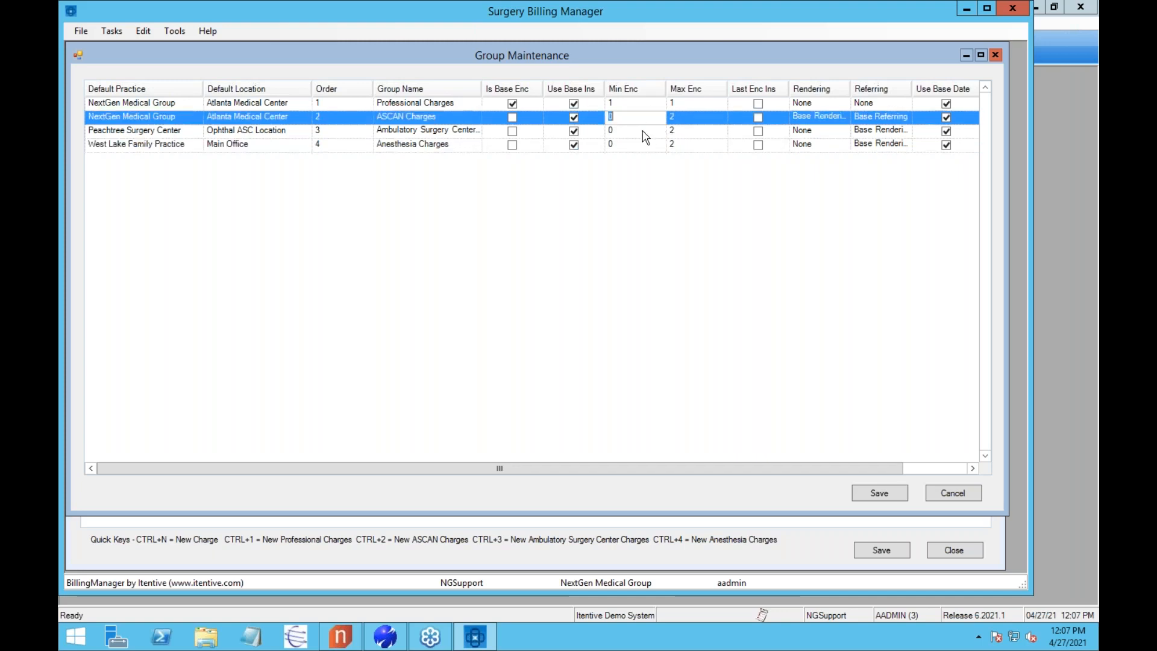
click(642, 132)
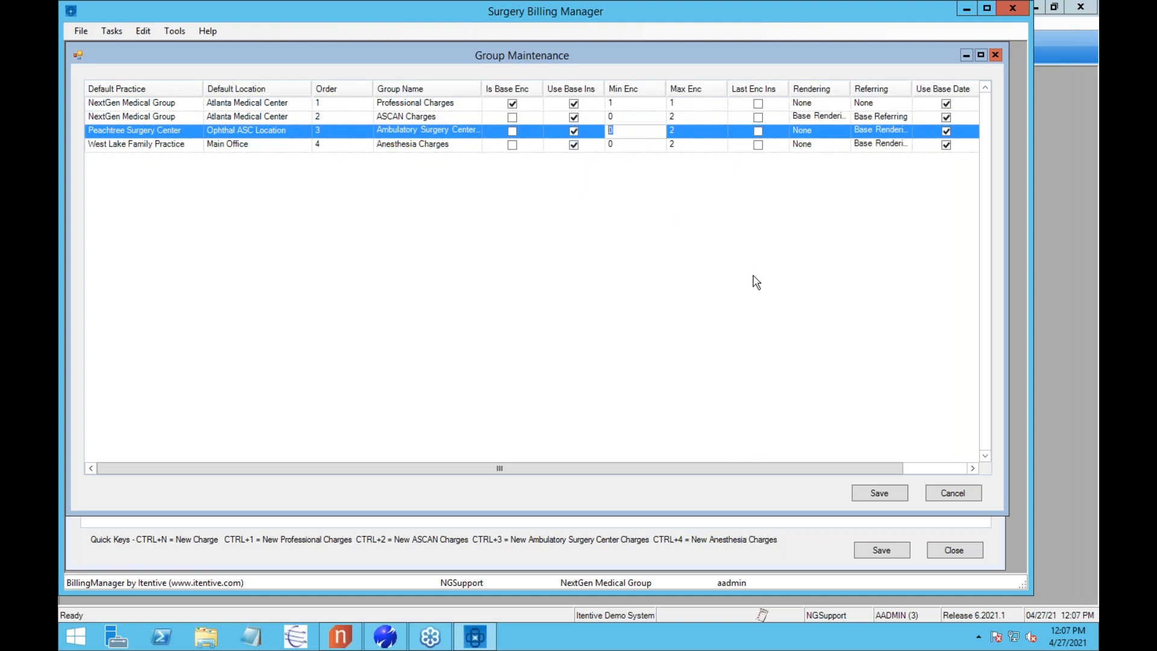
drag(758, 468, 945, 472)
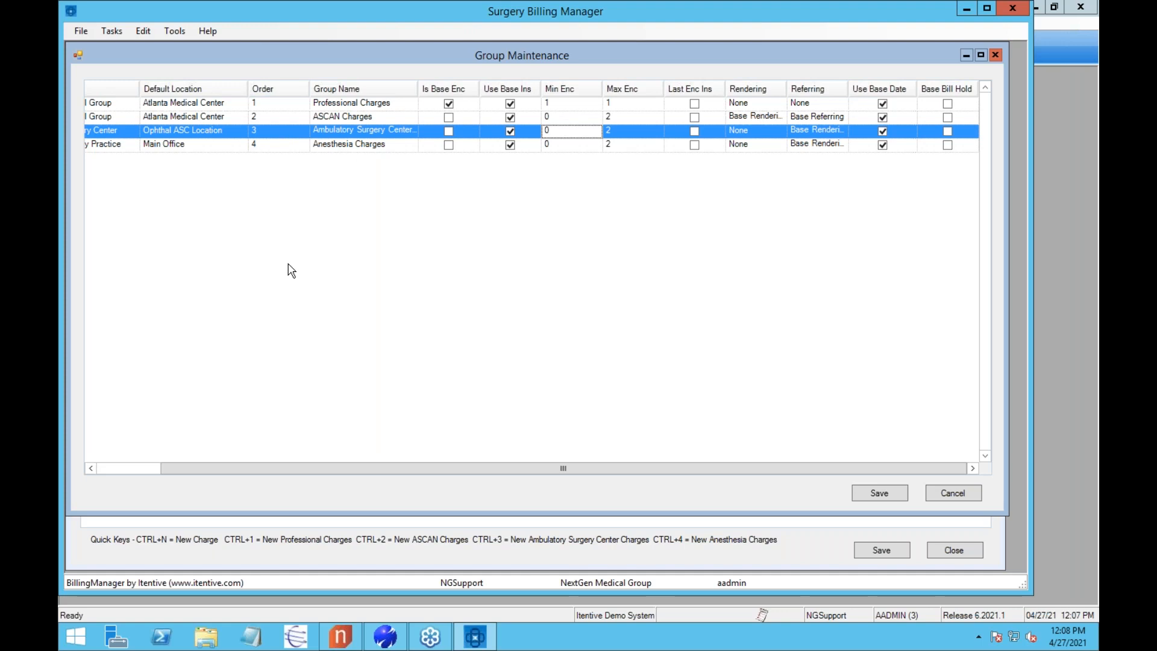
click(129, 468)
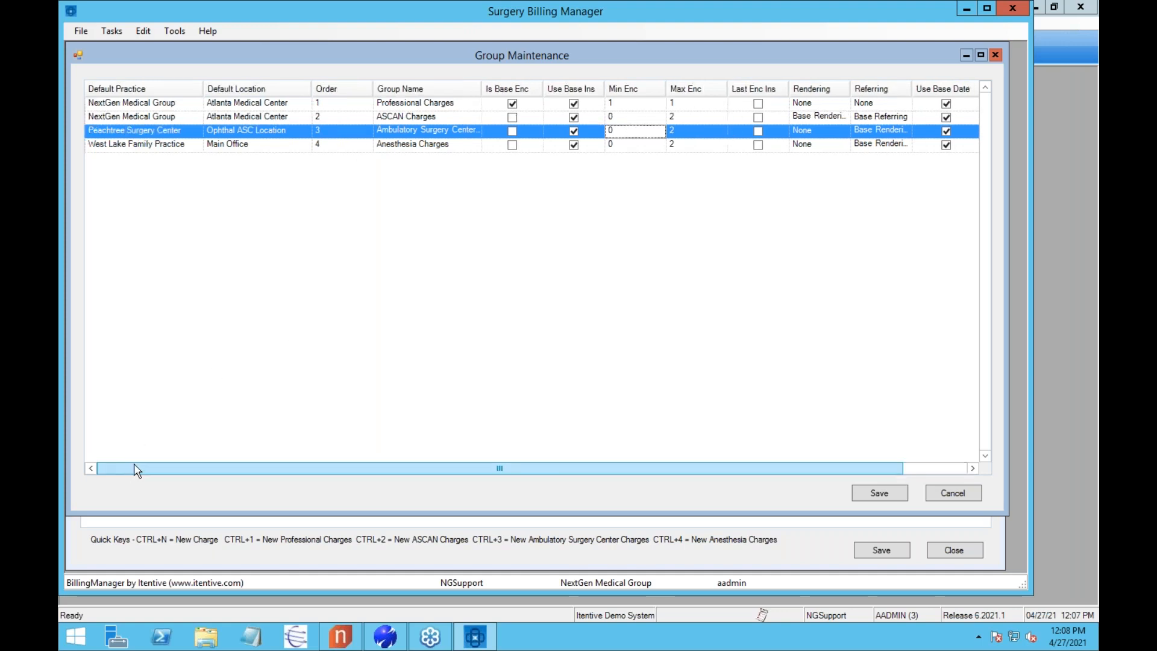
click(953, 494)
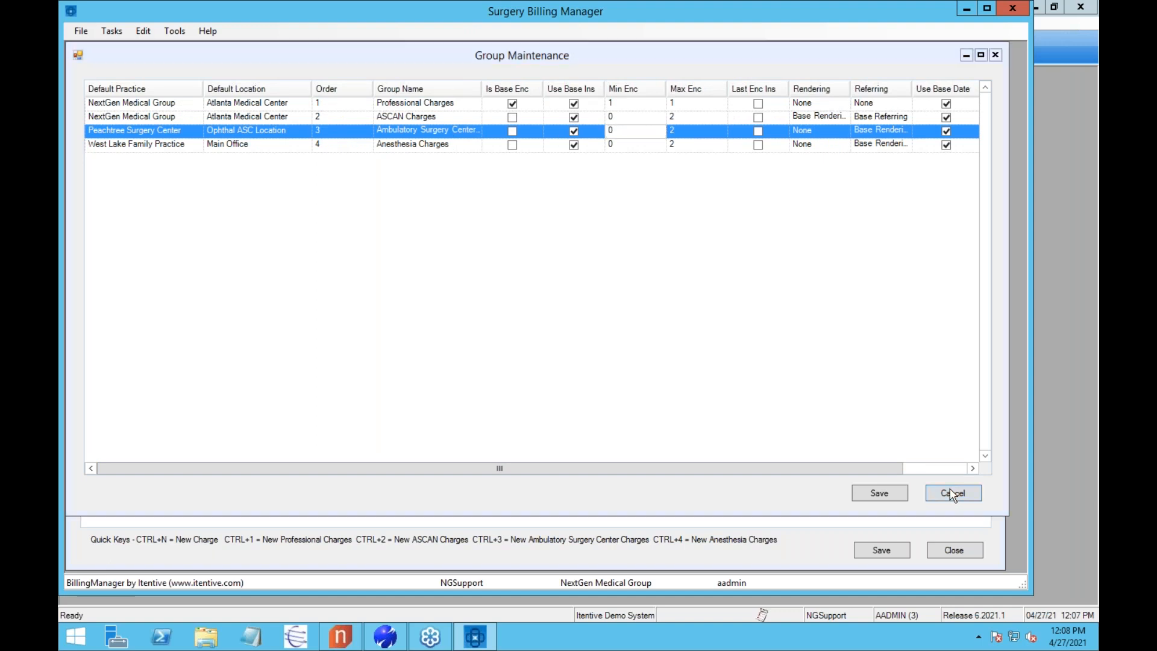
Confirm leaving Group Maintenance and open Encounter Search
click(551, 369)
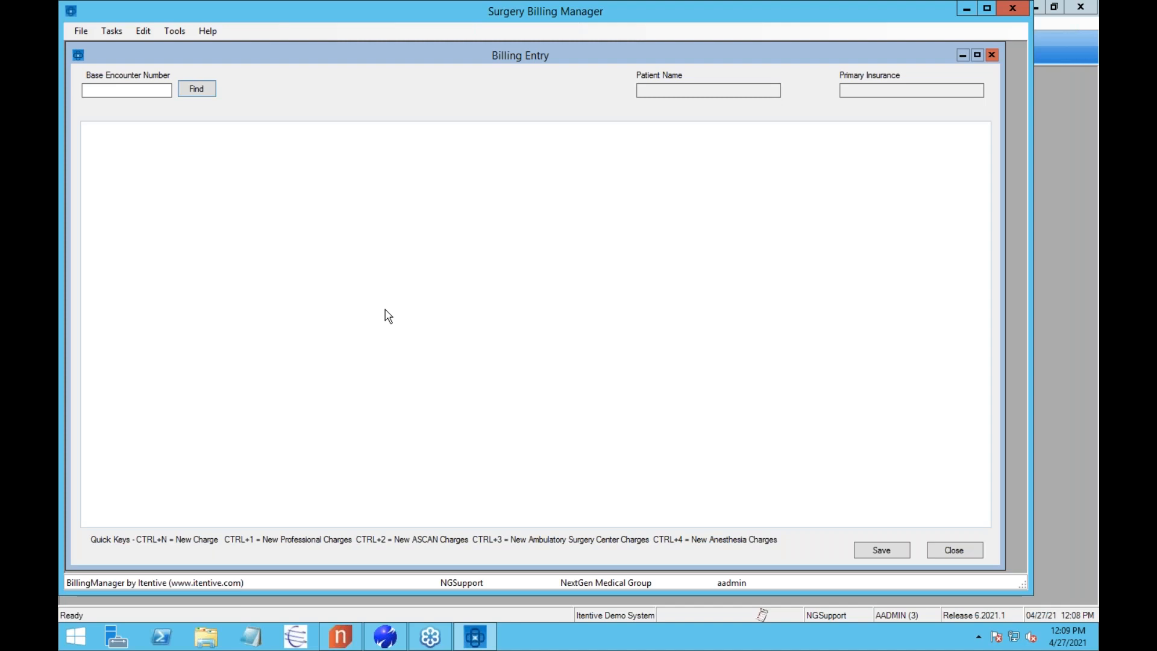
click(105, 91)
click(112, 31)
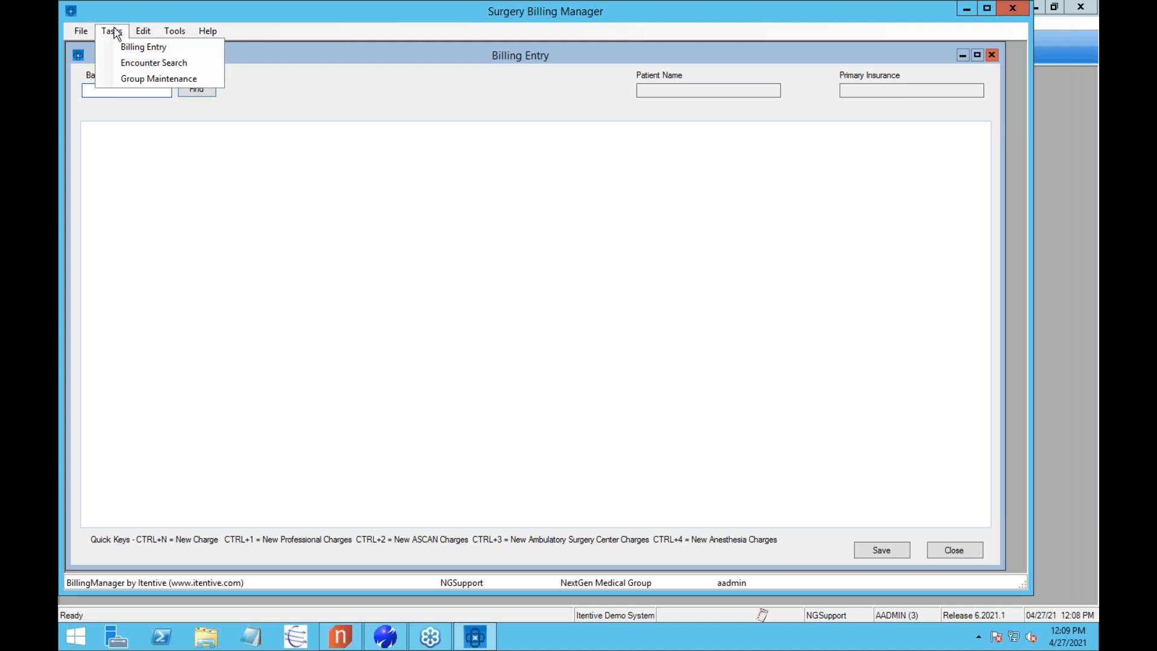
click(153, 63)
Search encounters by the patient's last and first name, finding 1209 and 1208
click(490, 102)
text(ref)
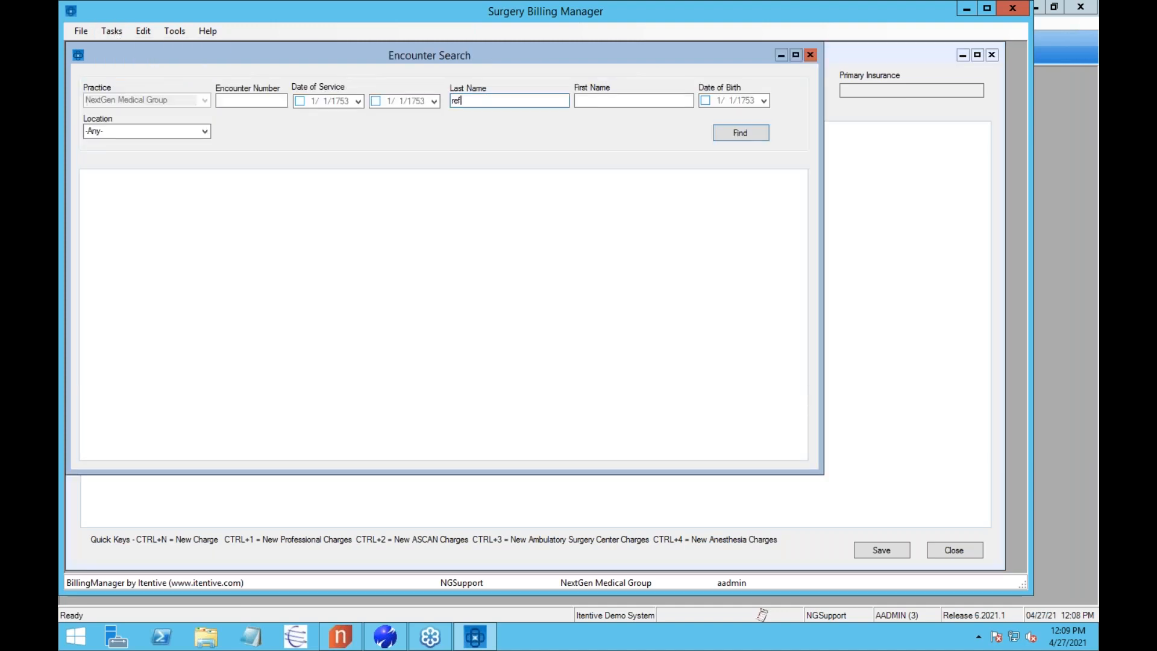
key(Tab)
text(wq)
key(BackSpace)
click(752, 141)
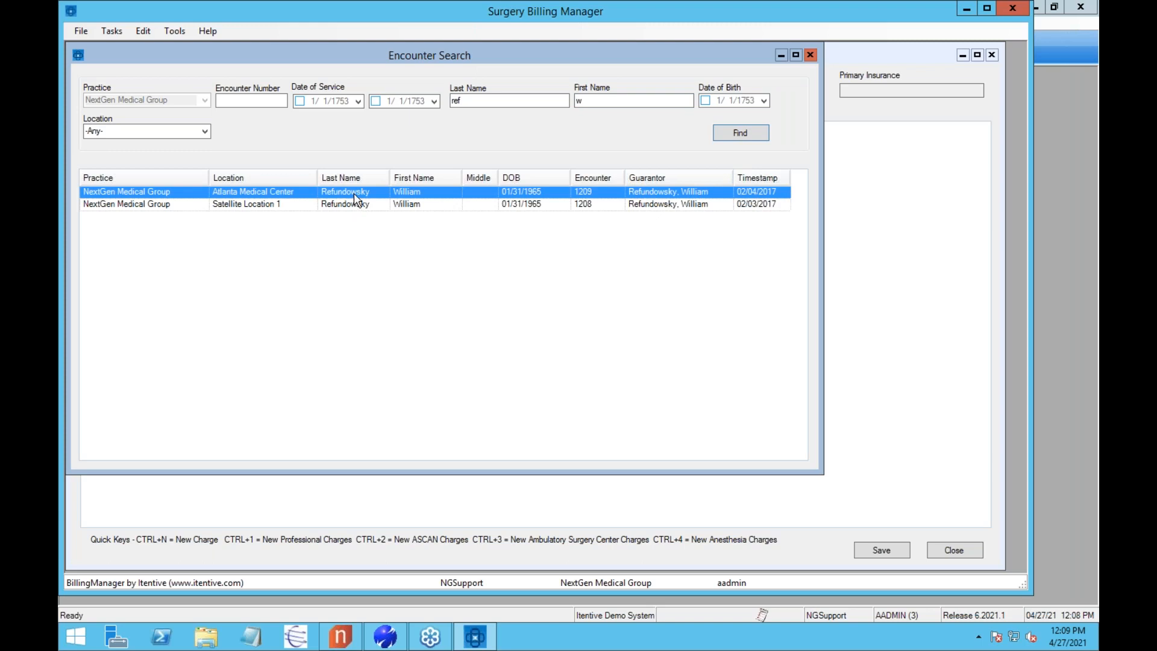
click(811, 55)
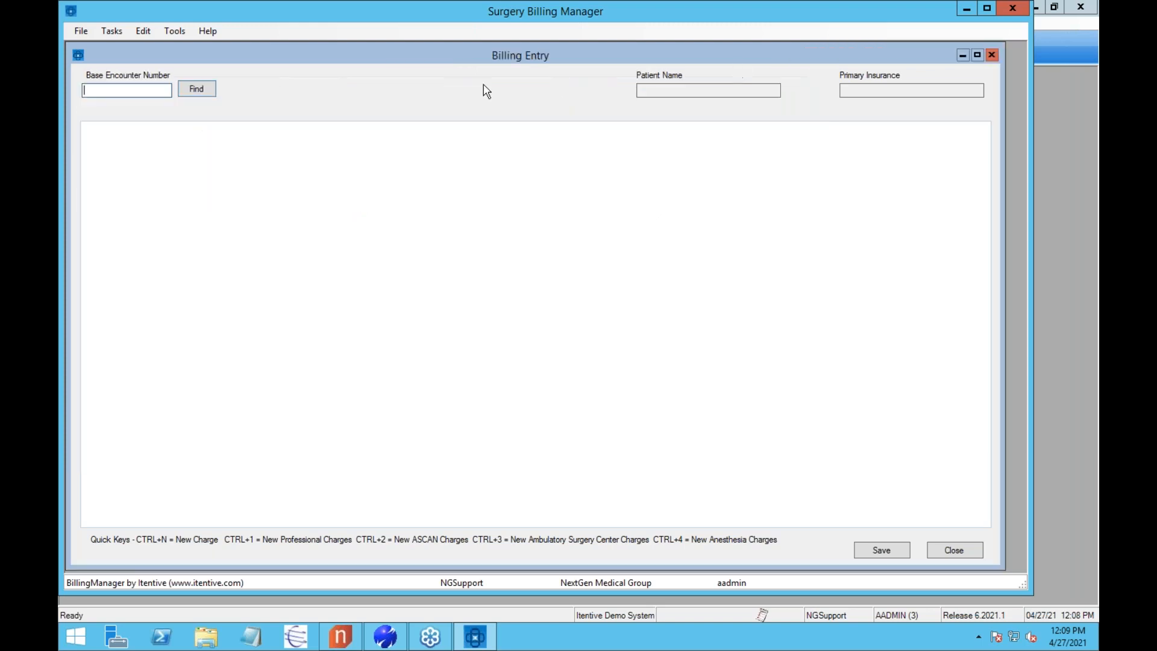
text(1209)
key(Return)
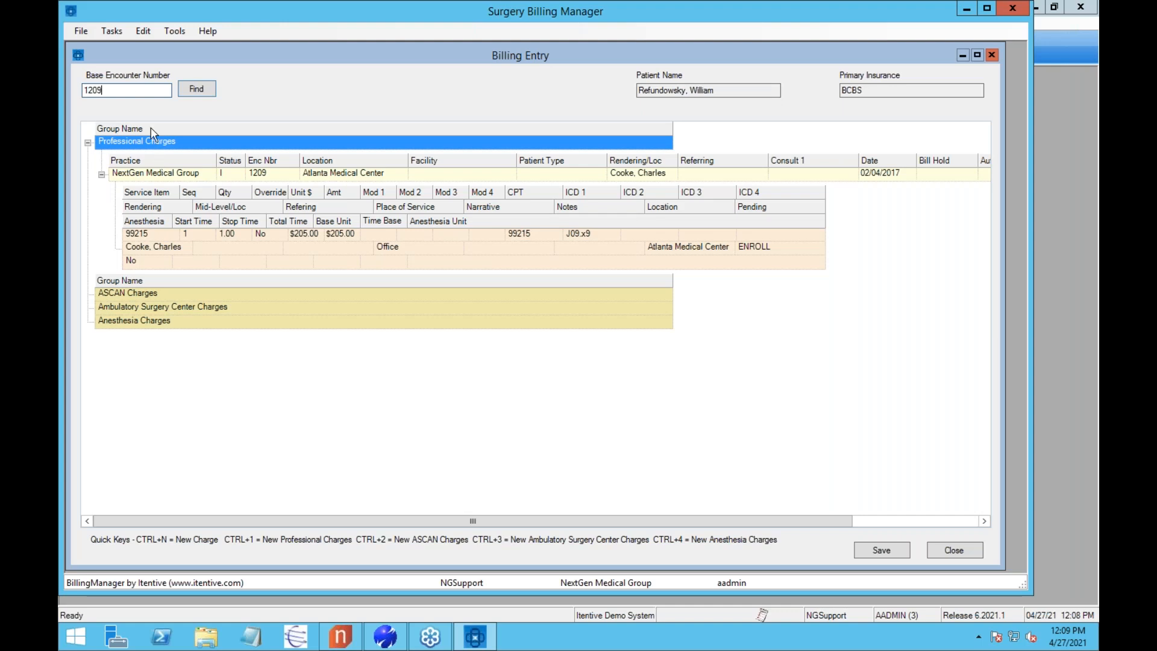
click(181, 175)
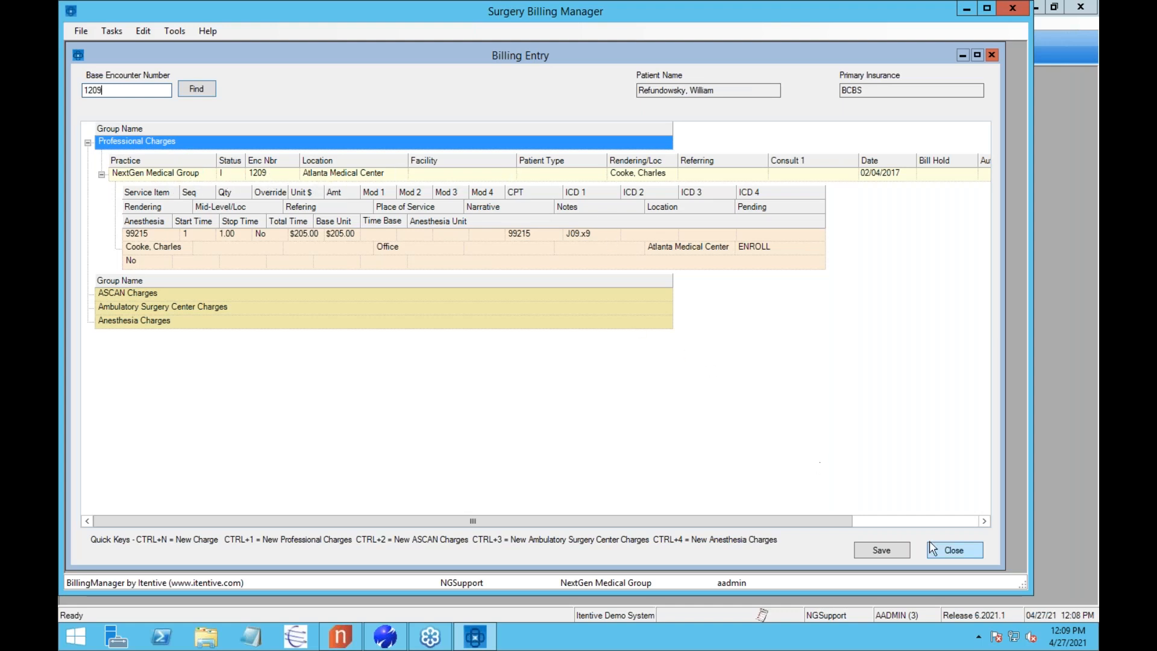
drag(1034, 603, 1096, 605)
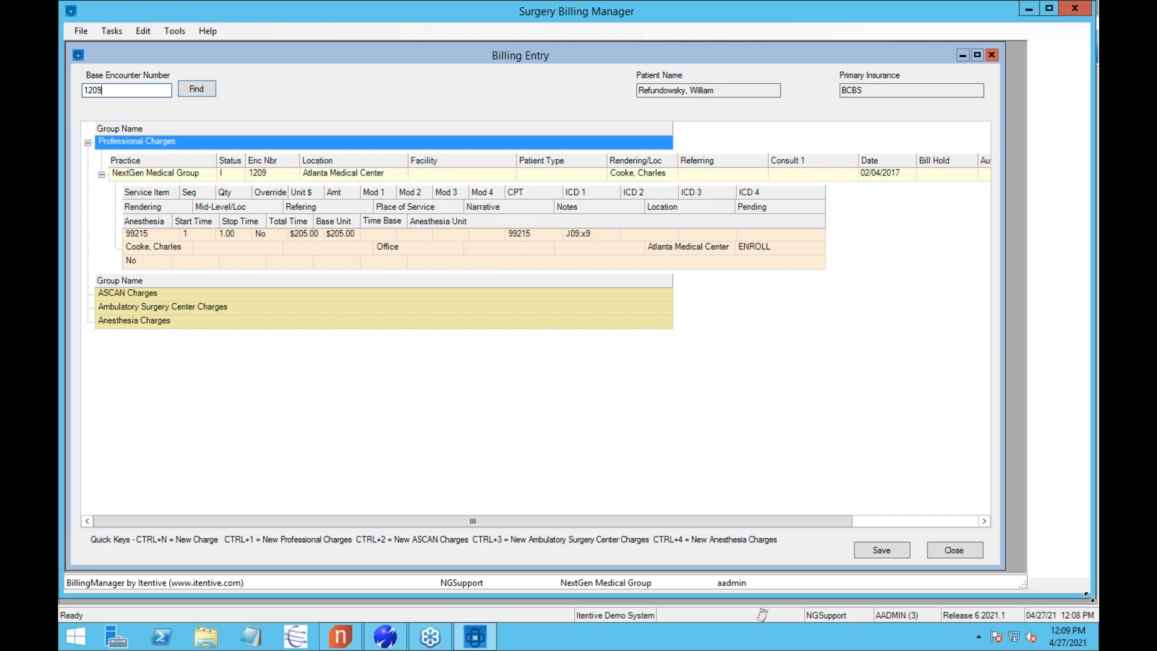
drag(999, 566, 1074, 572)
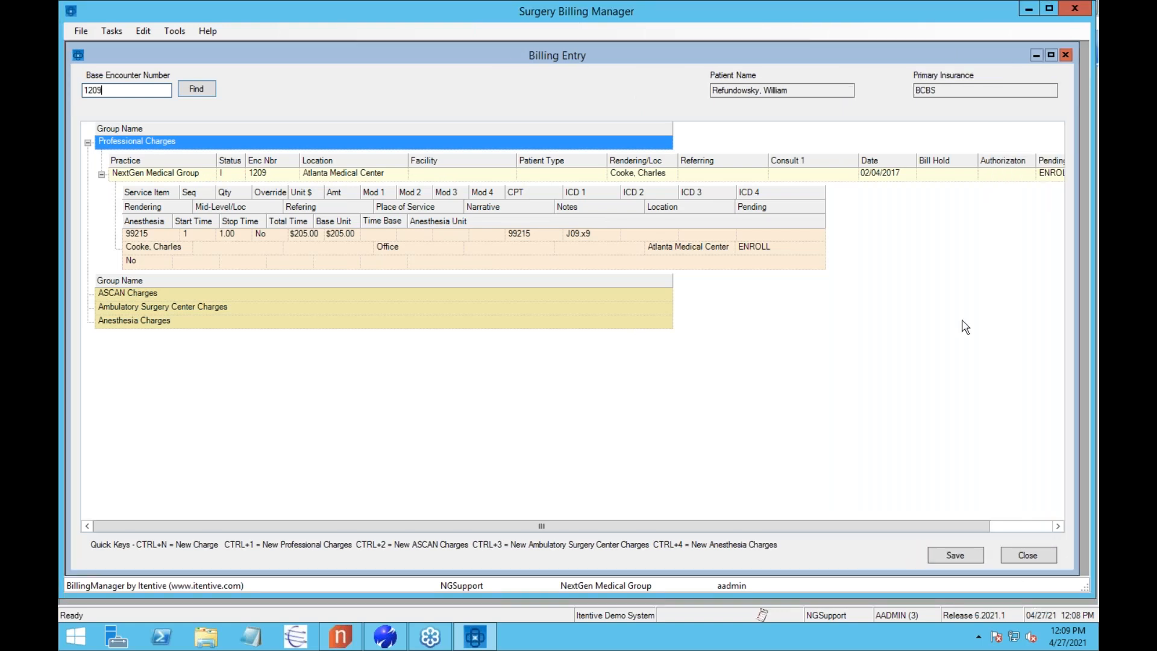
drag(957, 89, 877, 101)
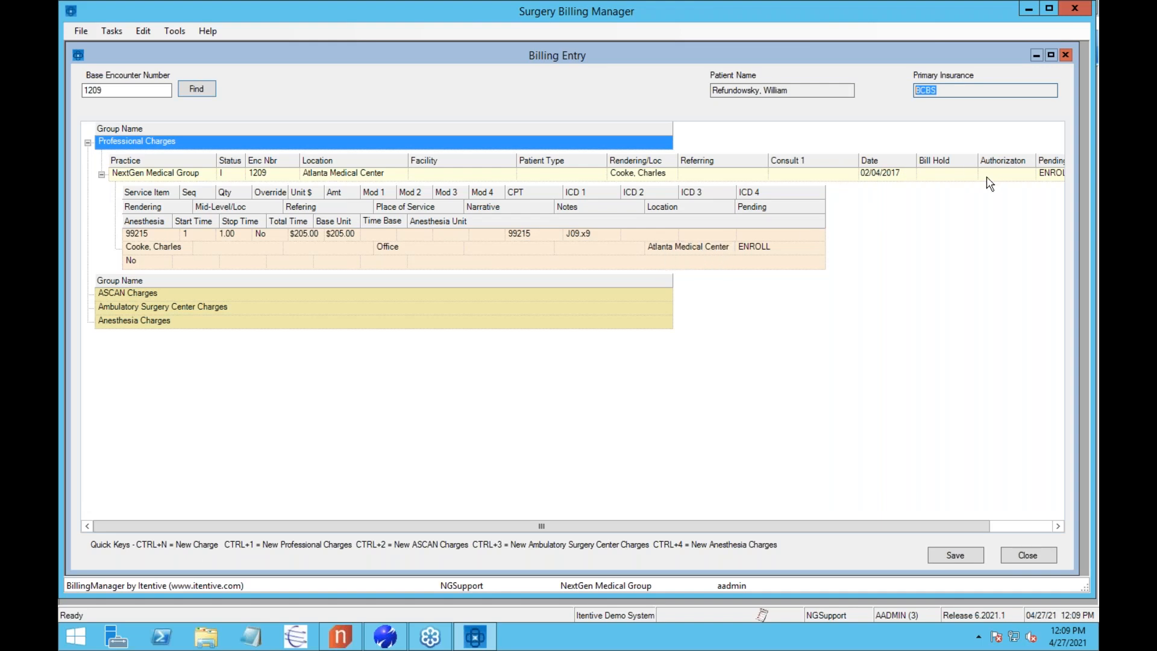
click(1041, 180)
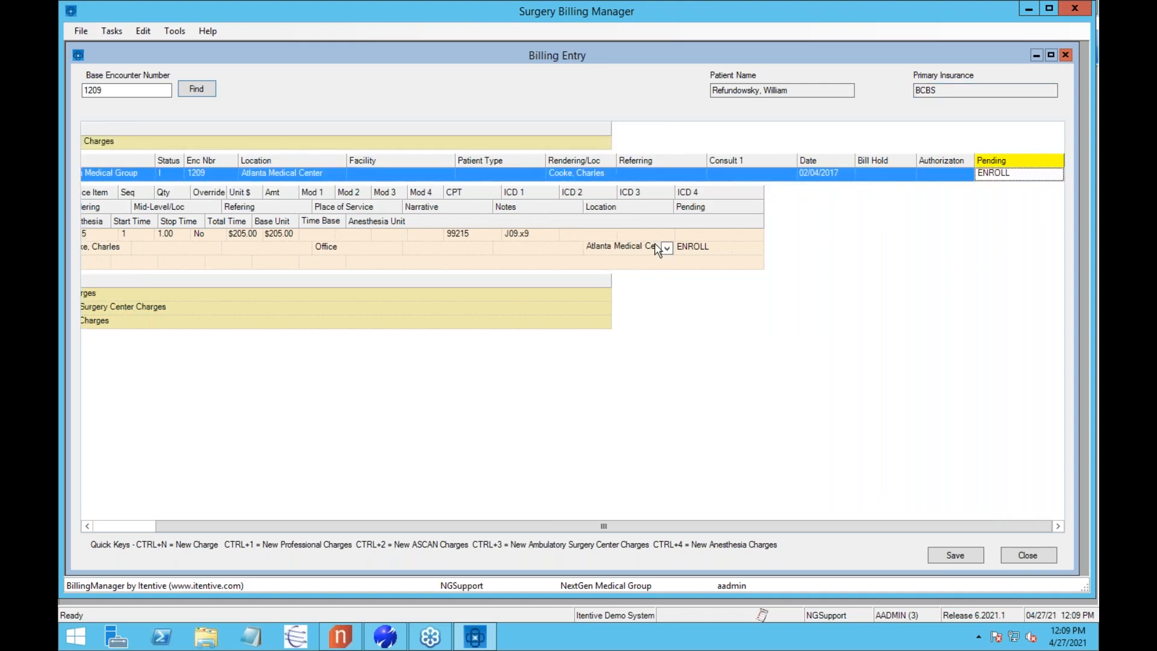
click(691, 249)
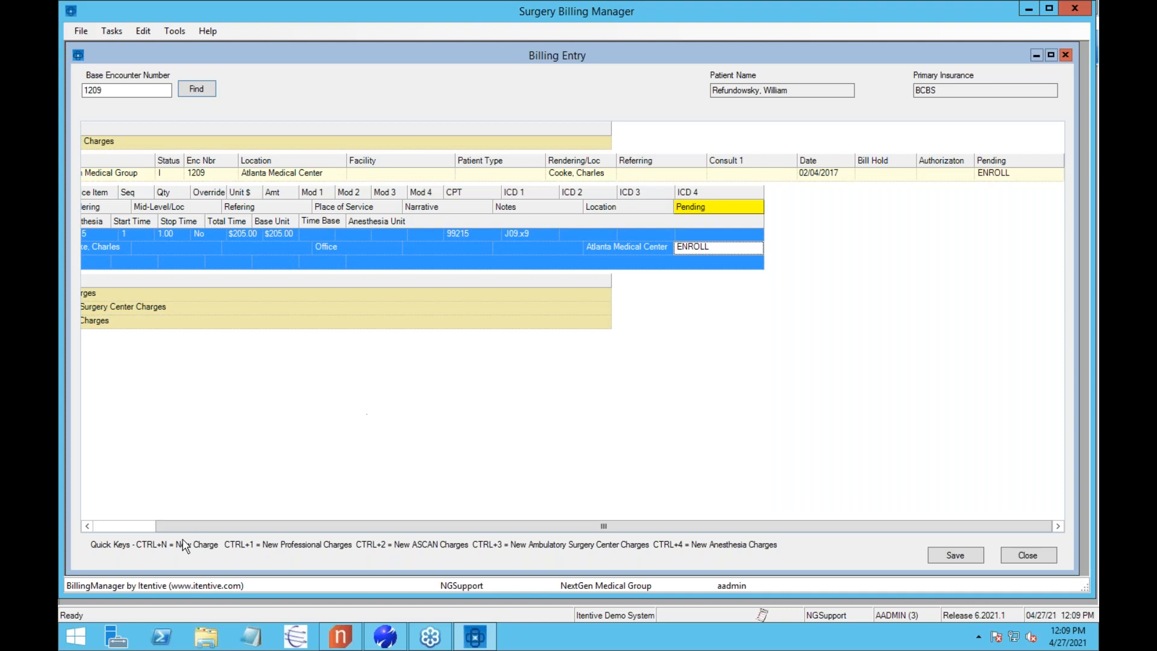
click(113, 528)
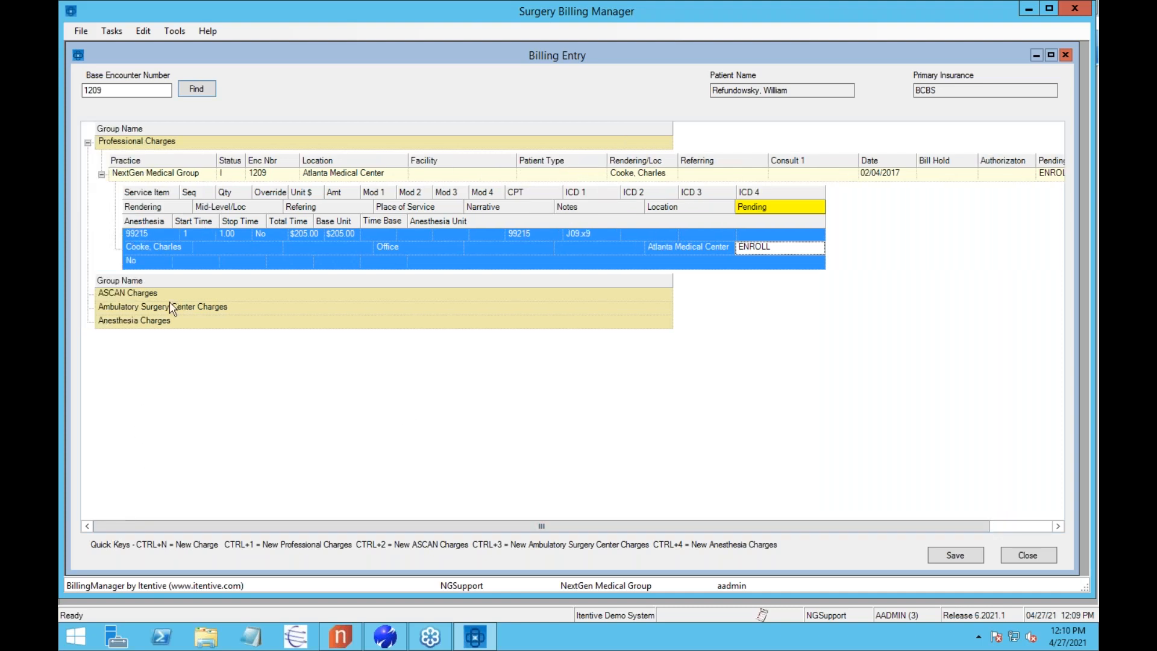
Add office visit charge 99211 at $29.00 to encounter 1209's professional charges
right_click(159, 252)
mouse_move(162, 263)
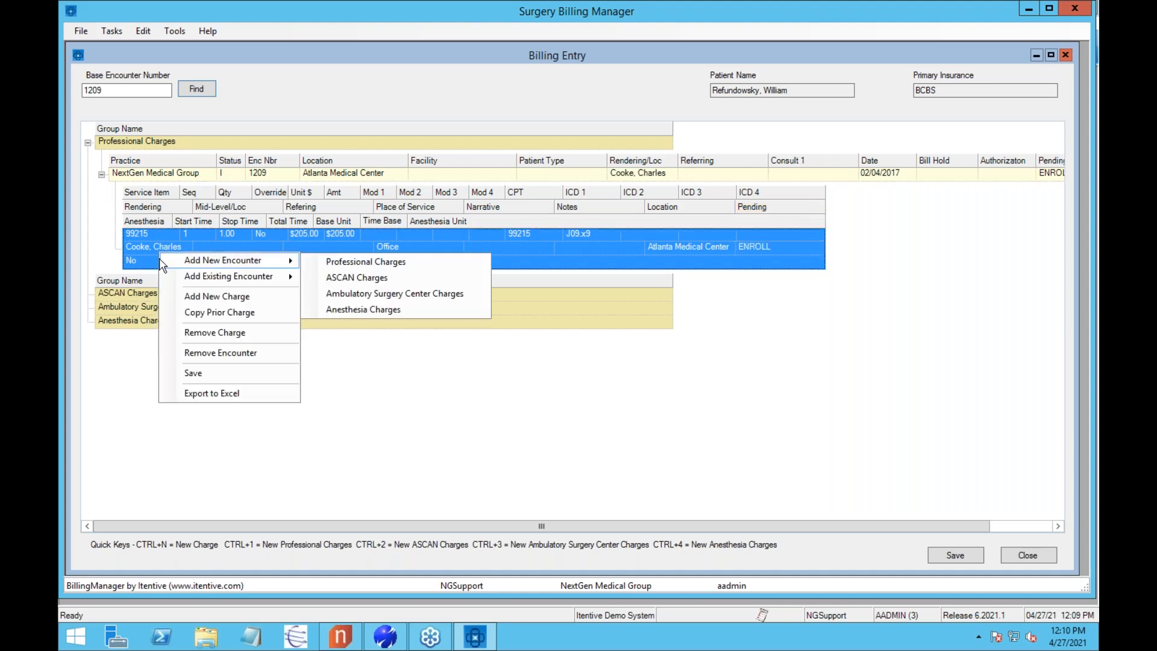
click(211, 296)
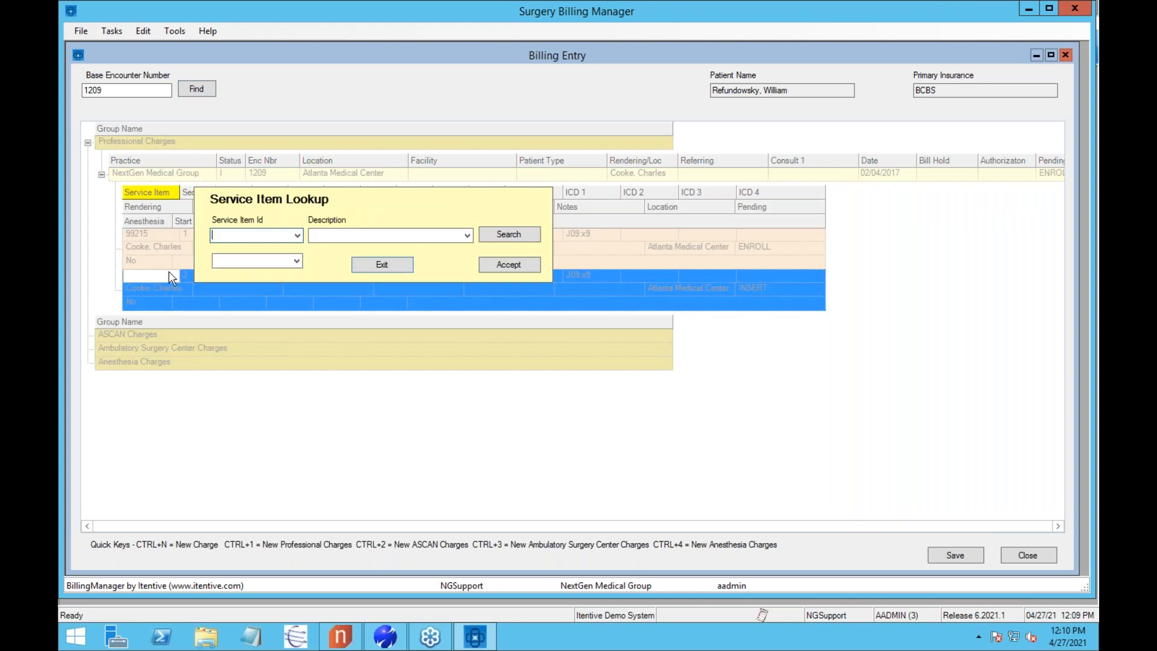
text(99211)
key(Return)
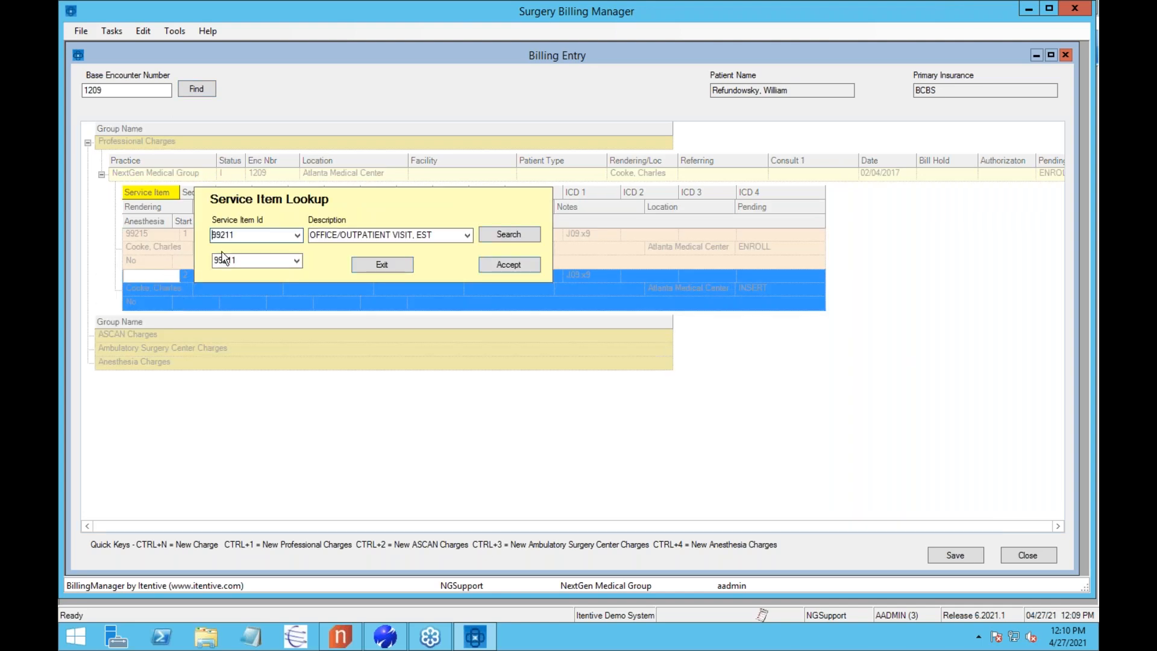
click(512, 266)
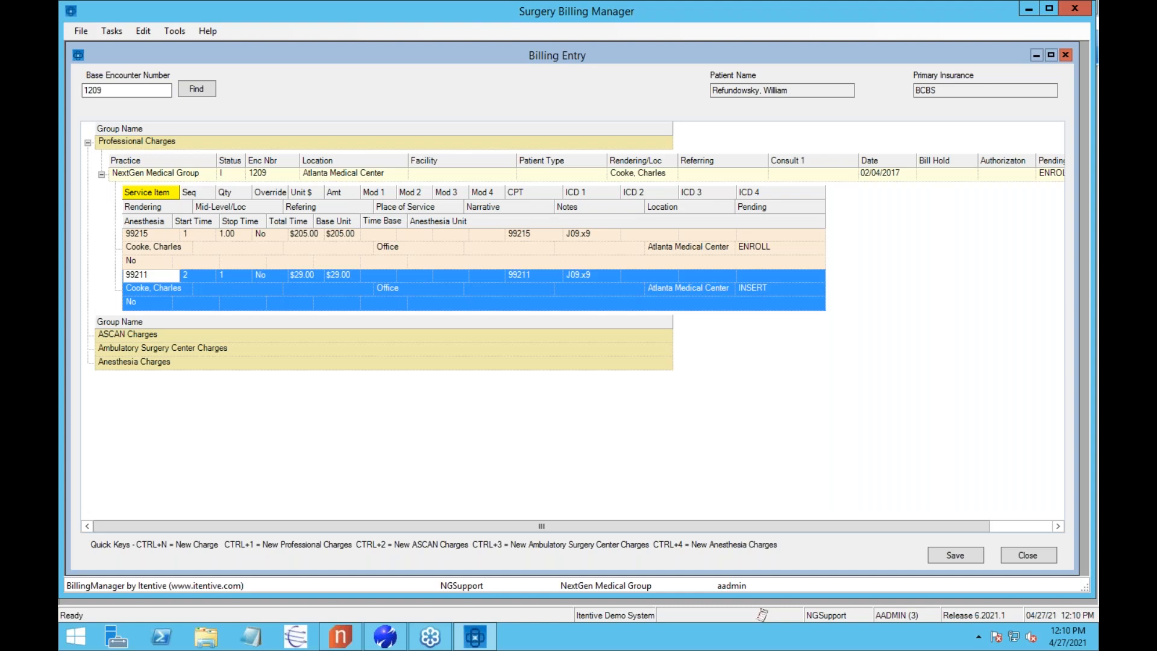
Add a Peachtree Surgery Center encounter at Ophthal ASC Location under Ambulatory Surgery Center Charges
click(178, 350)
right_click(178, 354)
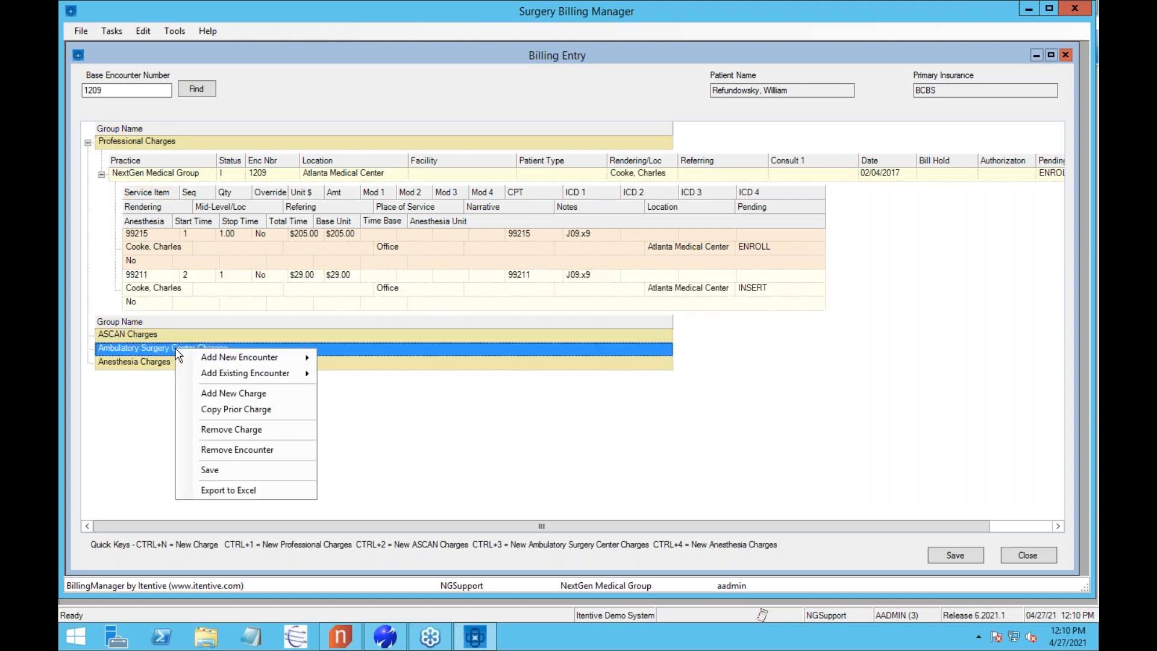
mouse_move(271, 358)
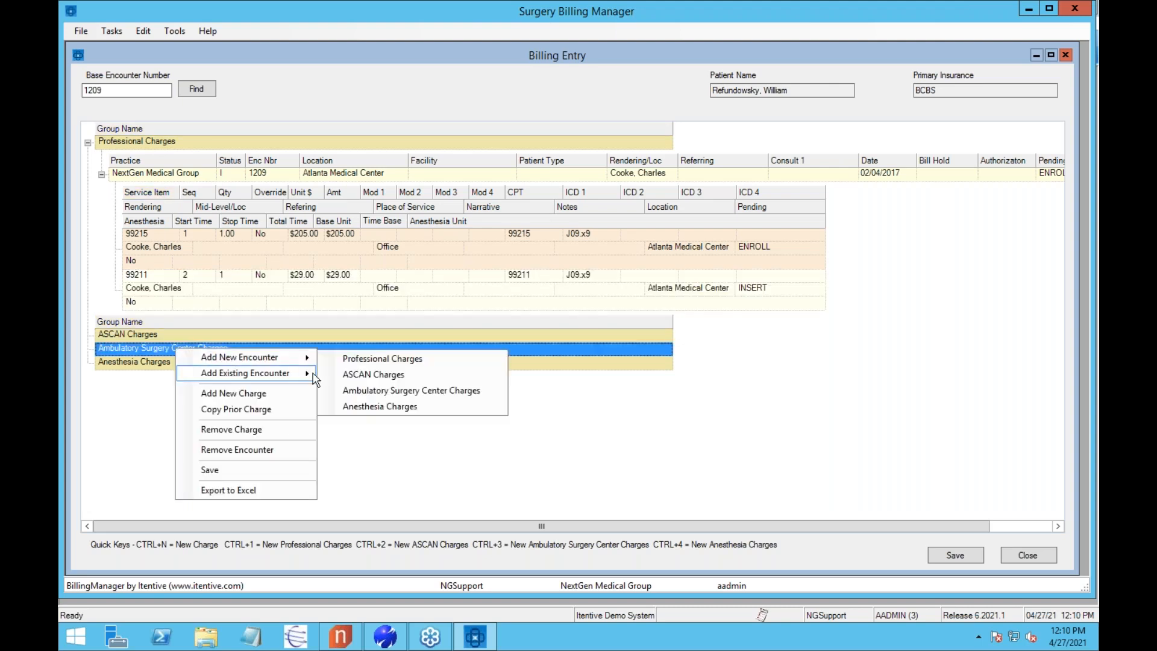
click(372, 393)
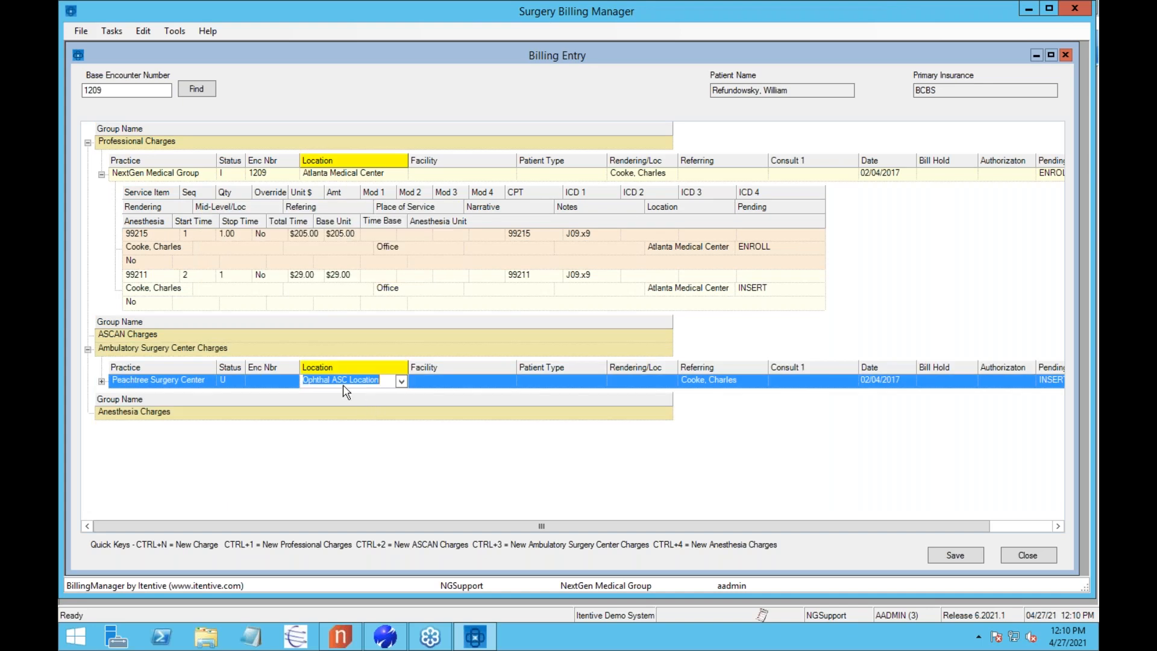
click(402, 381)
Keep Ophthal ASC Location, pick the rendering provider by last name, and start a new charge
click(402, 383)
key(Tab)
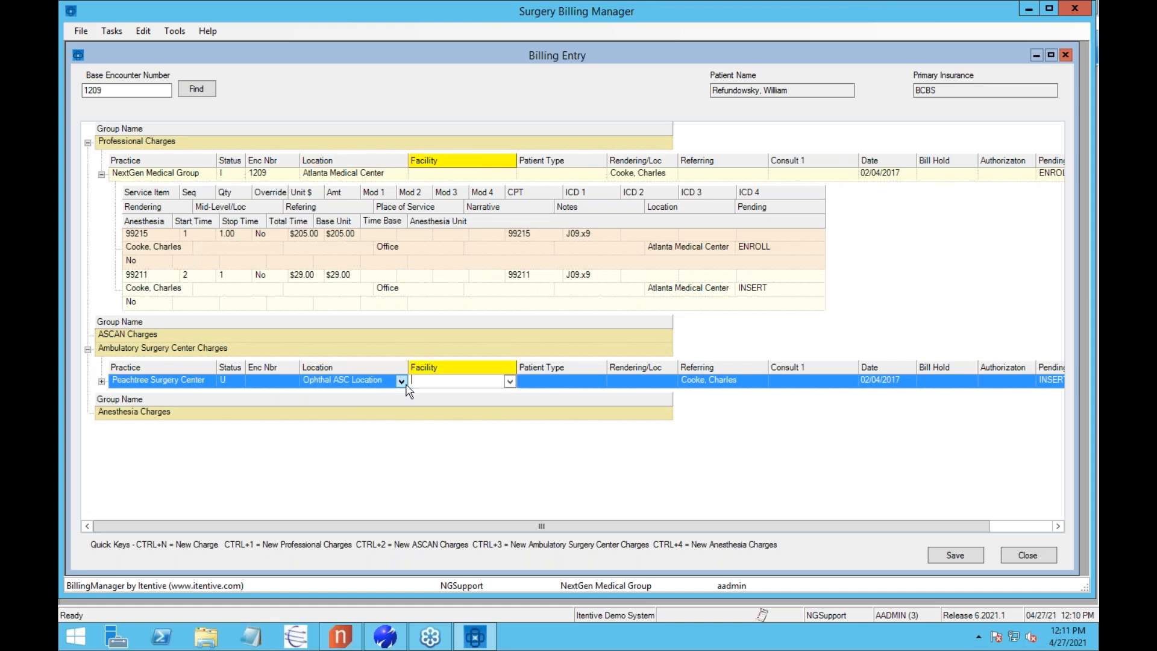
key(Tab)
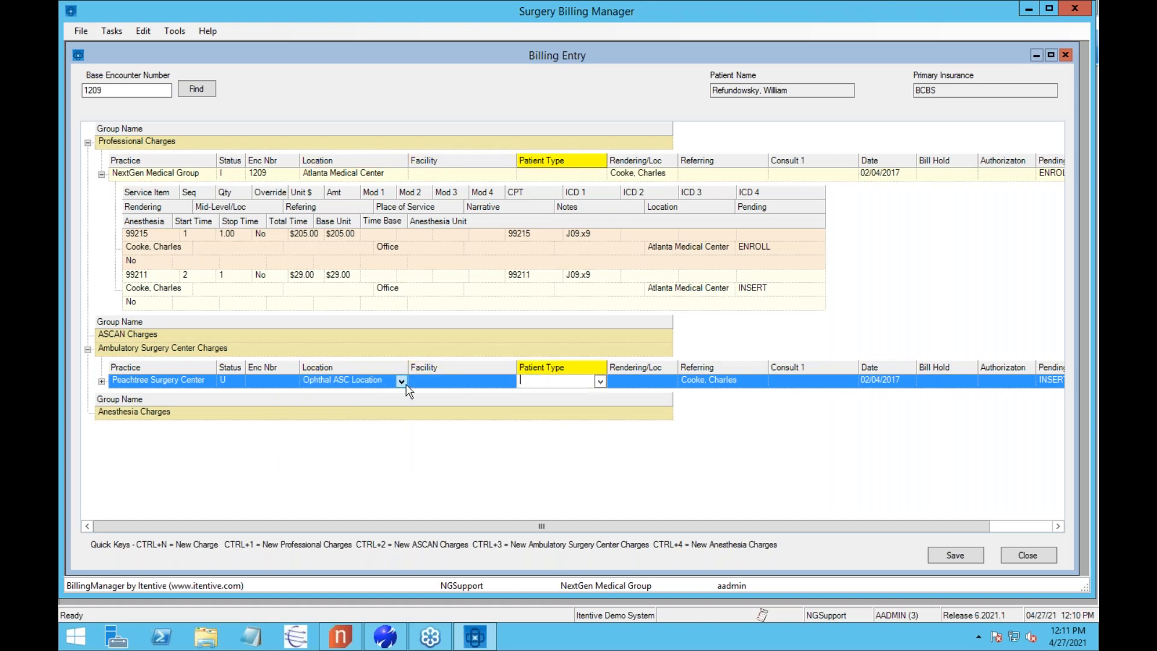
key(Tab)
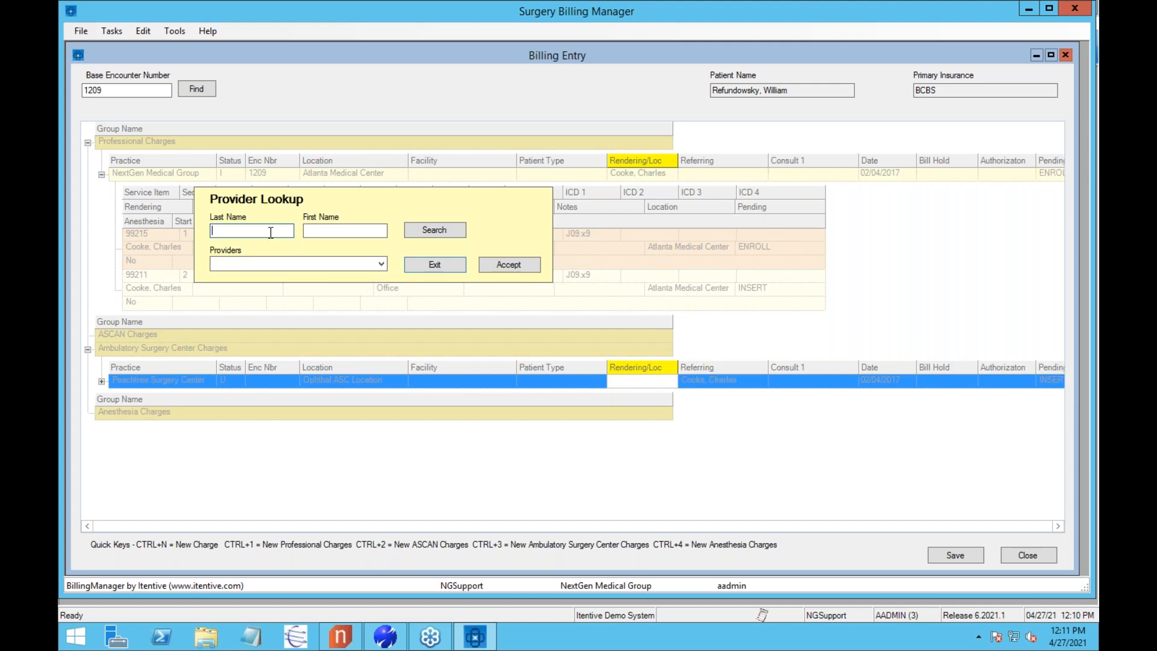
text(b)
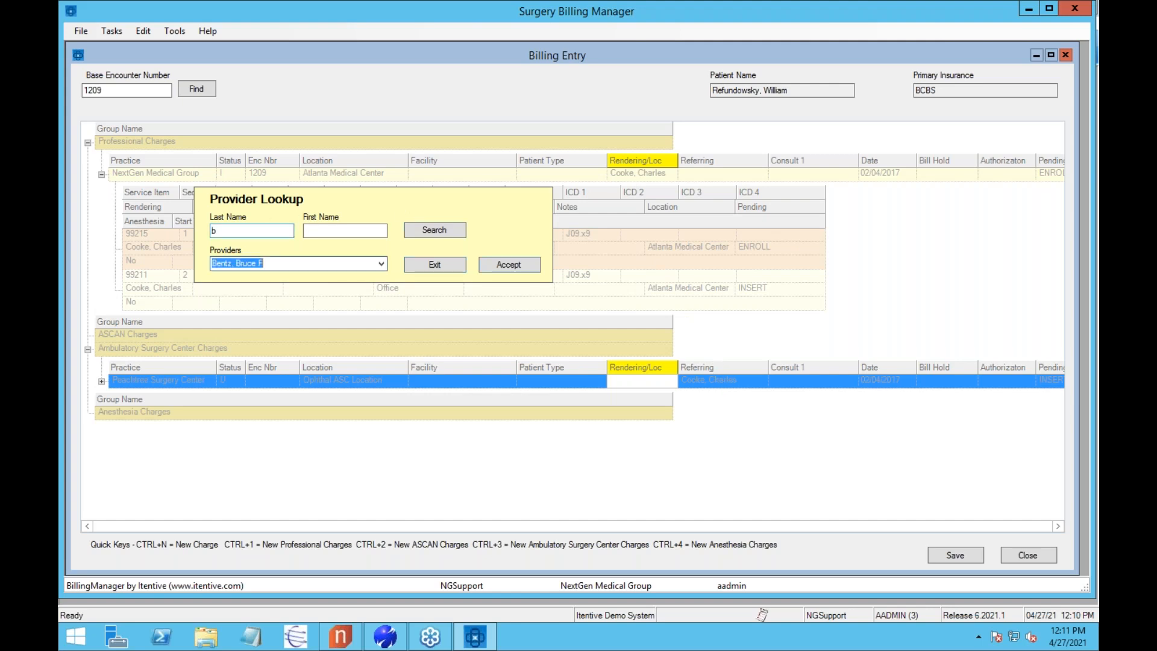
key(Return)
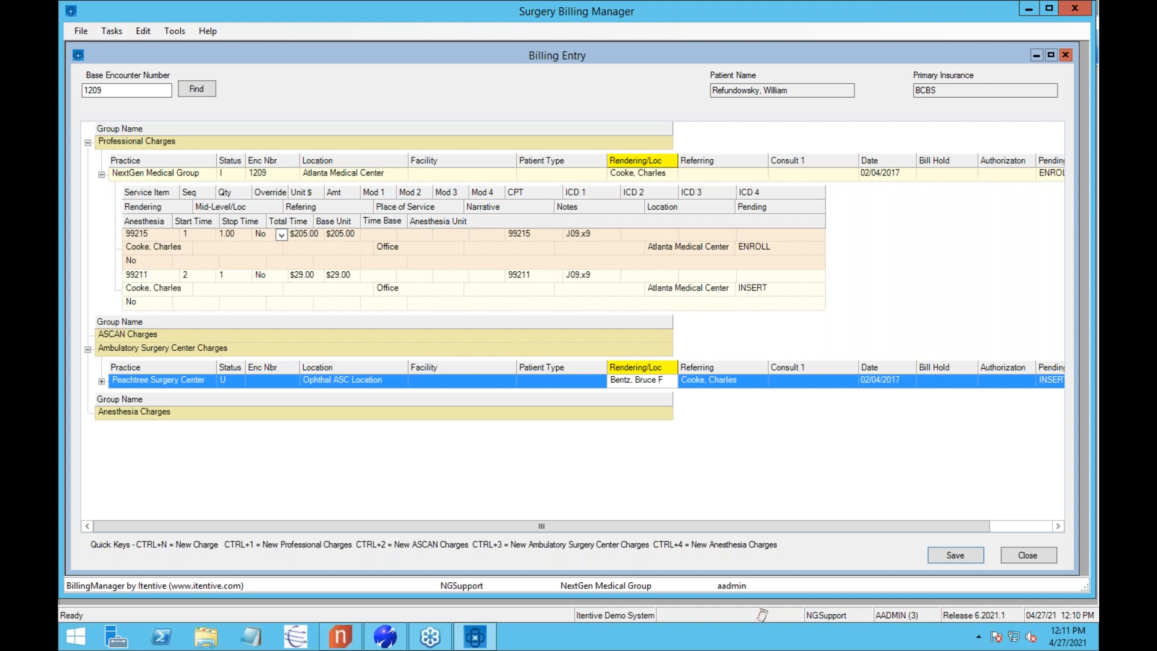
key(ctrl+n)
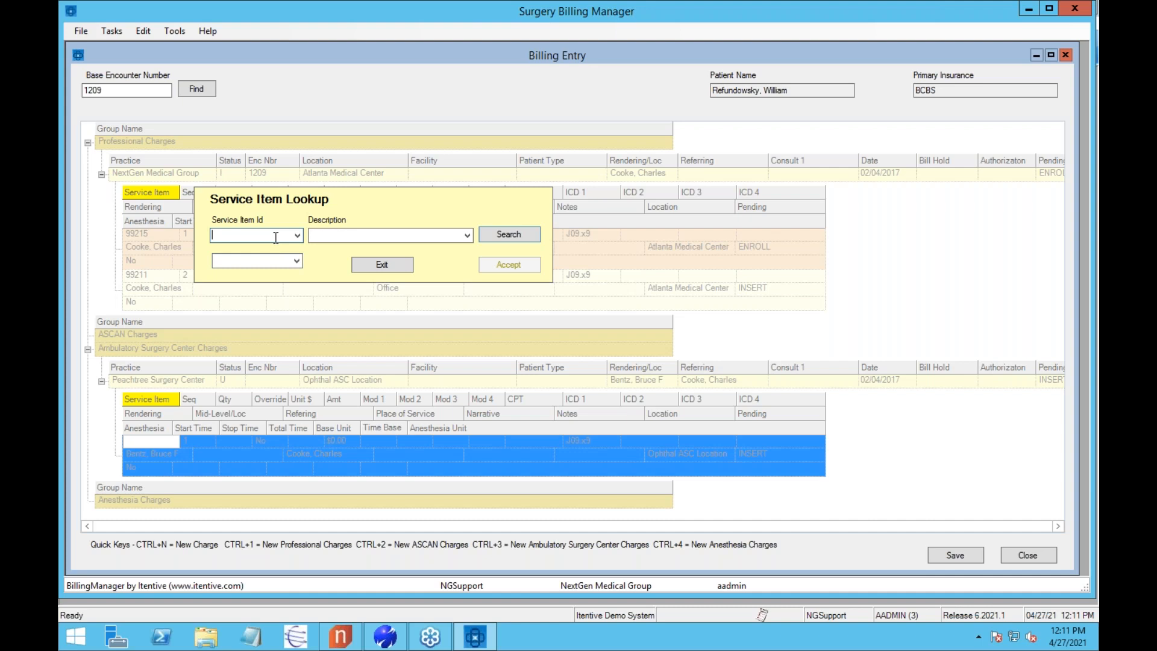
Add ASC charges 66020 ($270.00) and 67015 ($852.00) to the Peachtree encounter
text(66020)
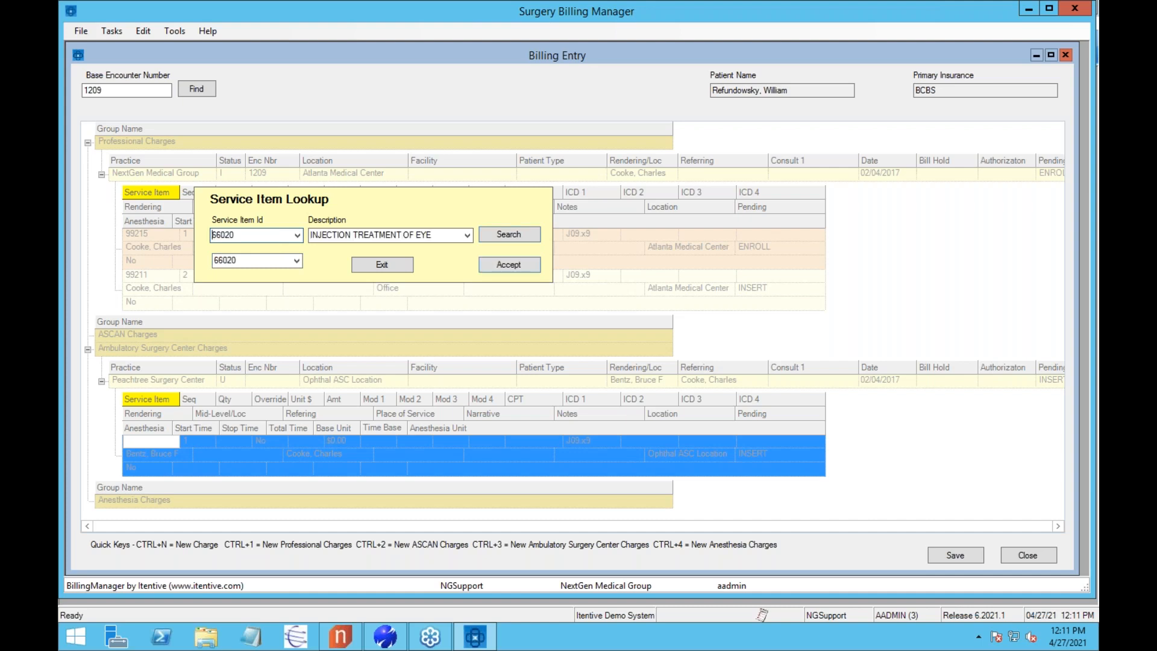
key(Return)
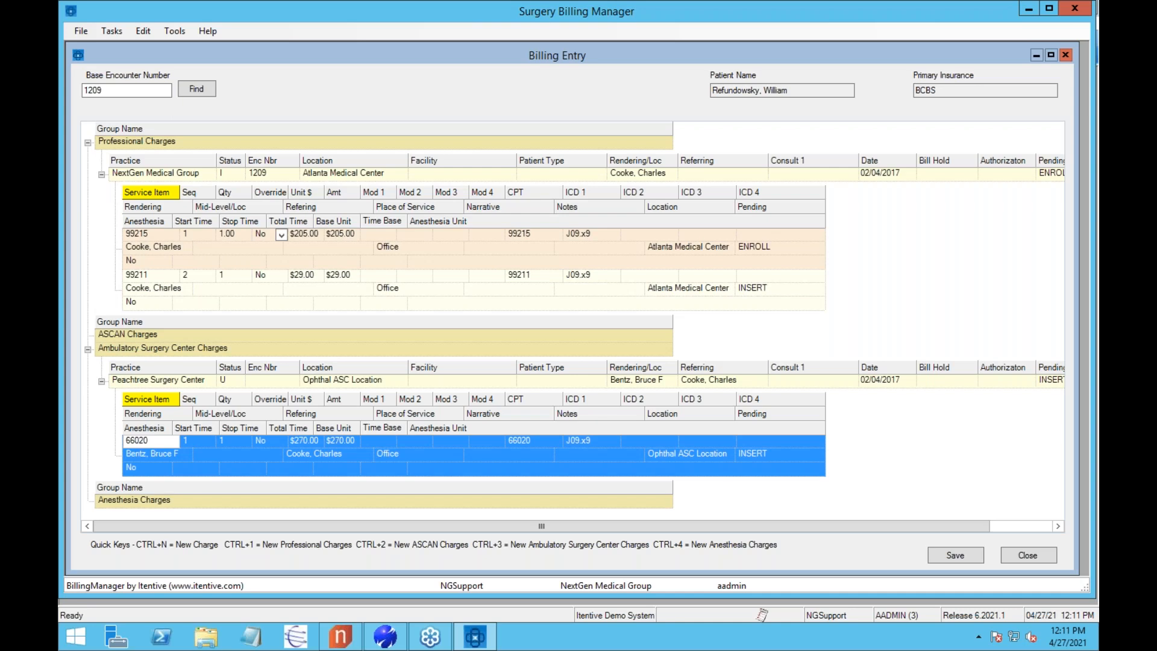
key(ctrl+n)
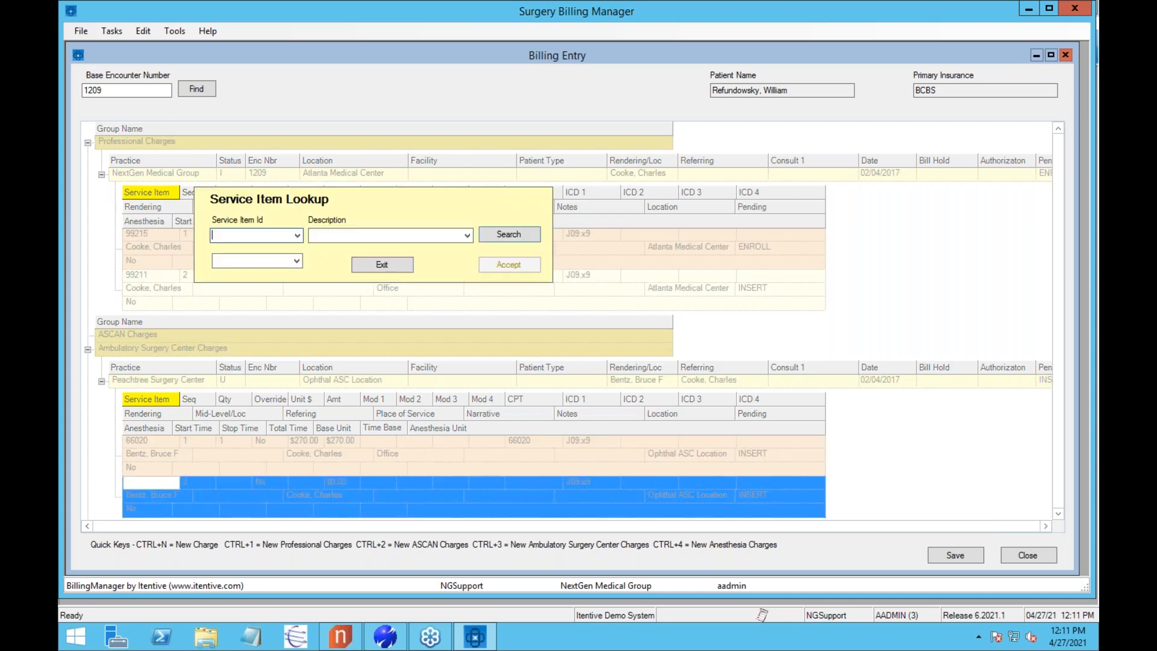
text(67005)
key(Down)
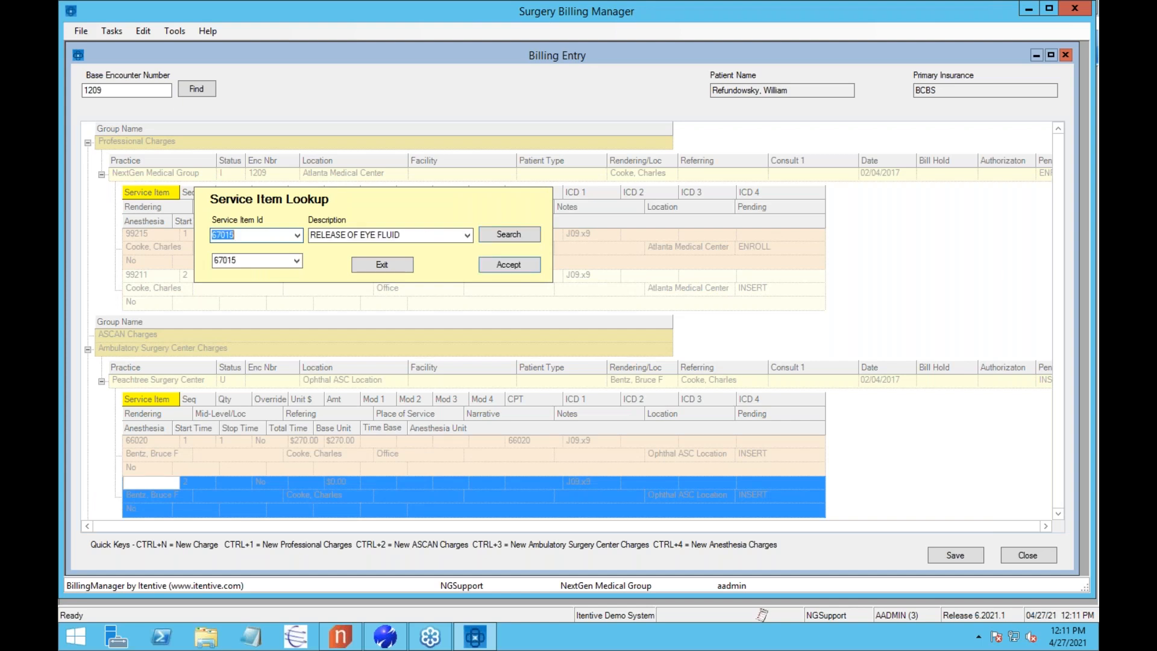
key(Return)
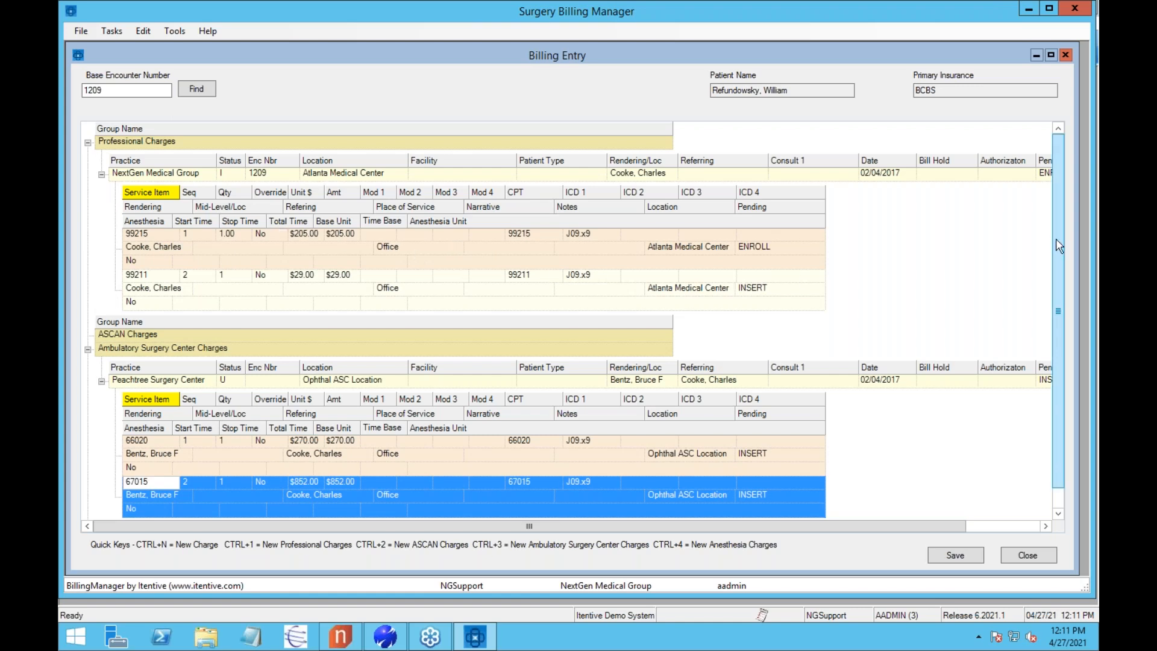
scroll(1056, 239, down, 1)
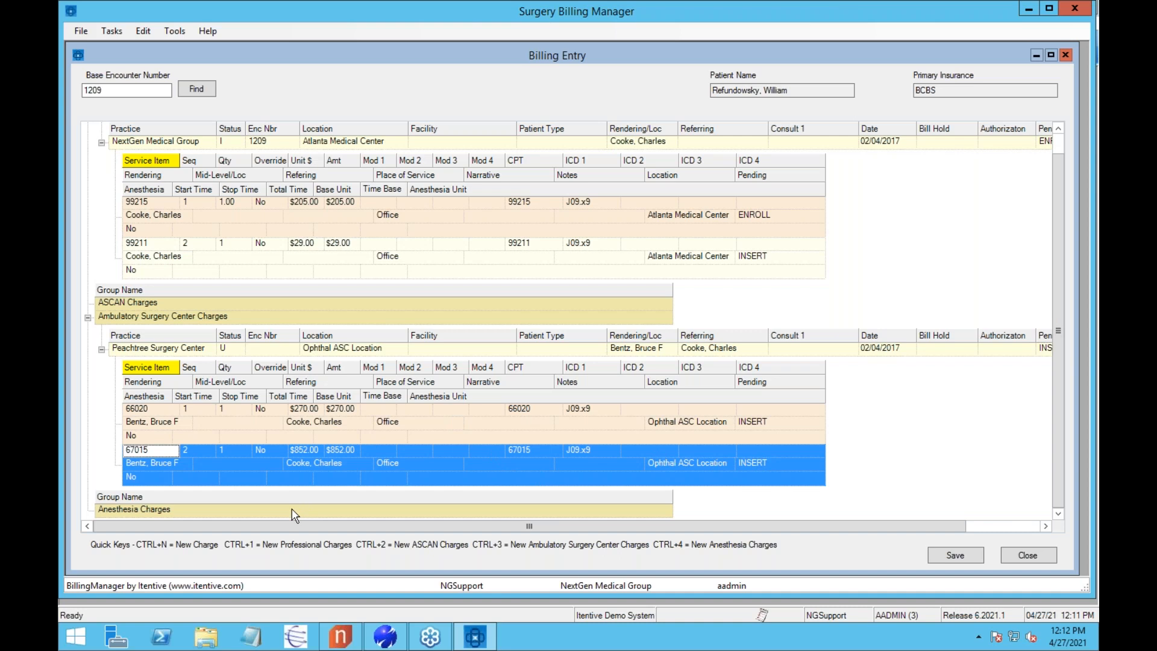
Add a West Lake Family Practice Anesthesia Charges encounter and assign its rendering provider
key(ctrl+4)
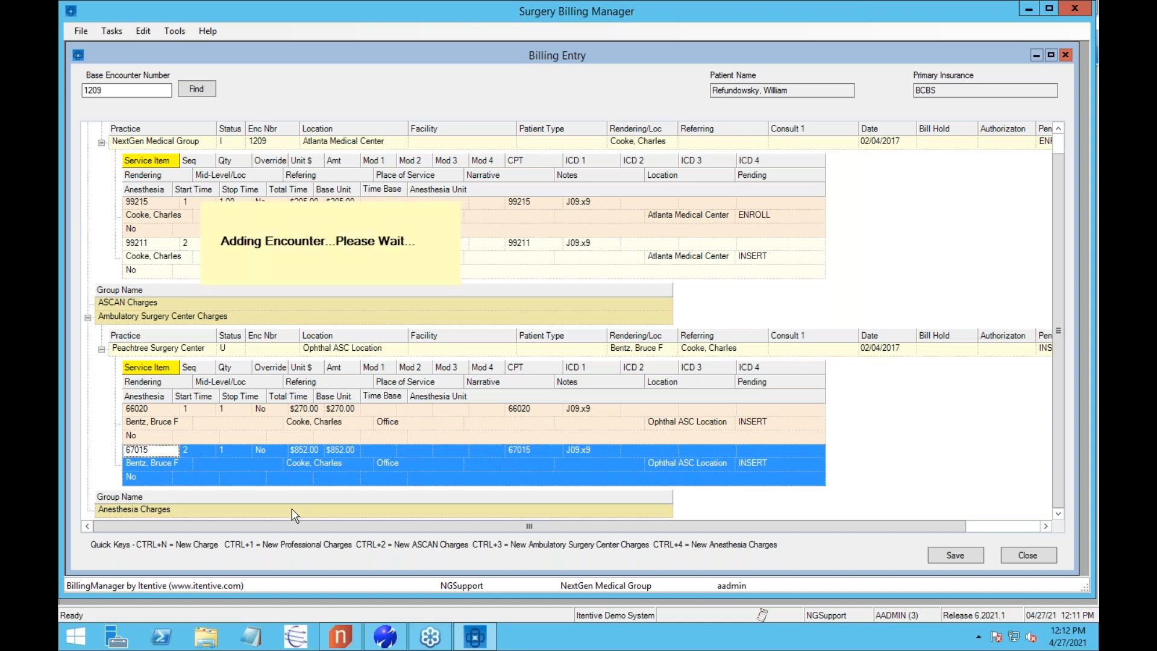
click(184, 510)
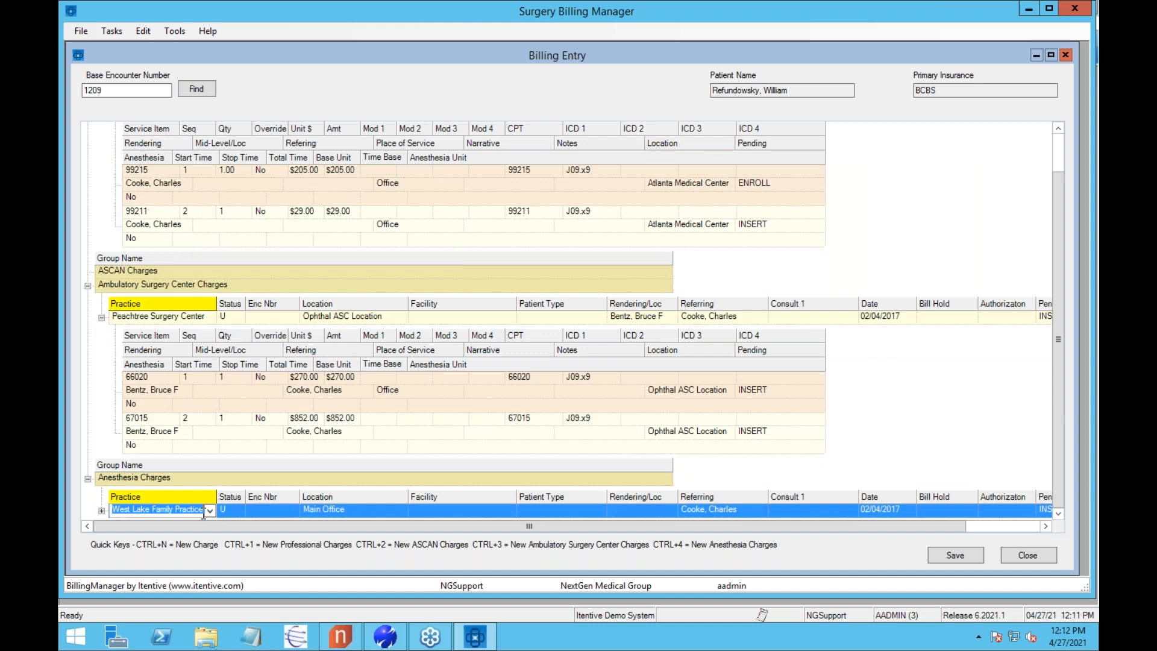
key(Tab)
key(Tab)
key(Tab)
key(Tab)
key(Tab)
key(Tab)
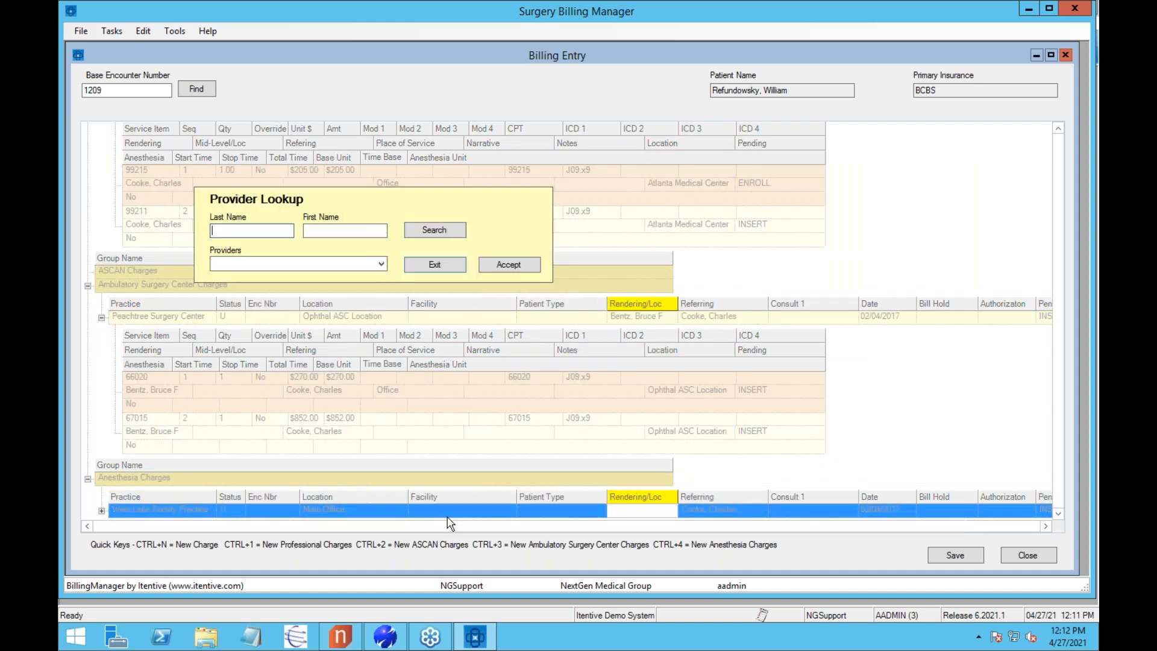
text(j)
key(Return)
key(Return)
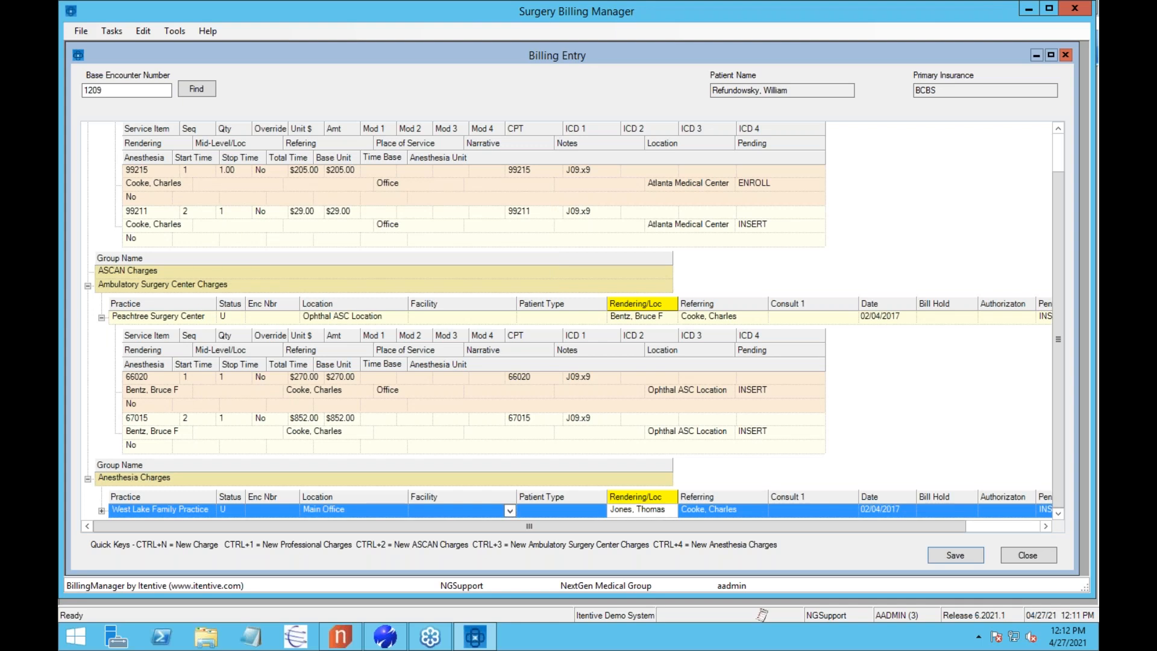
Add anesthesia charge 00102 timed 11:00 to 12:17, giving 77 minutes and $450.00
key(ctrl+n)
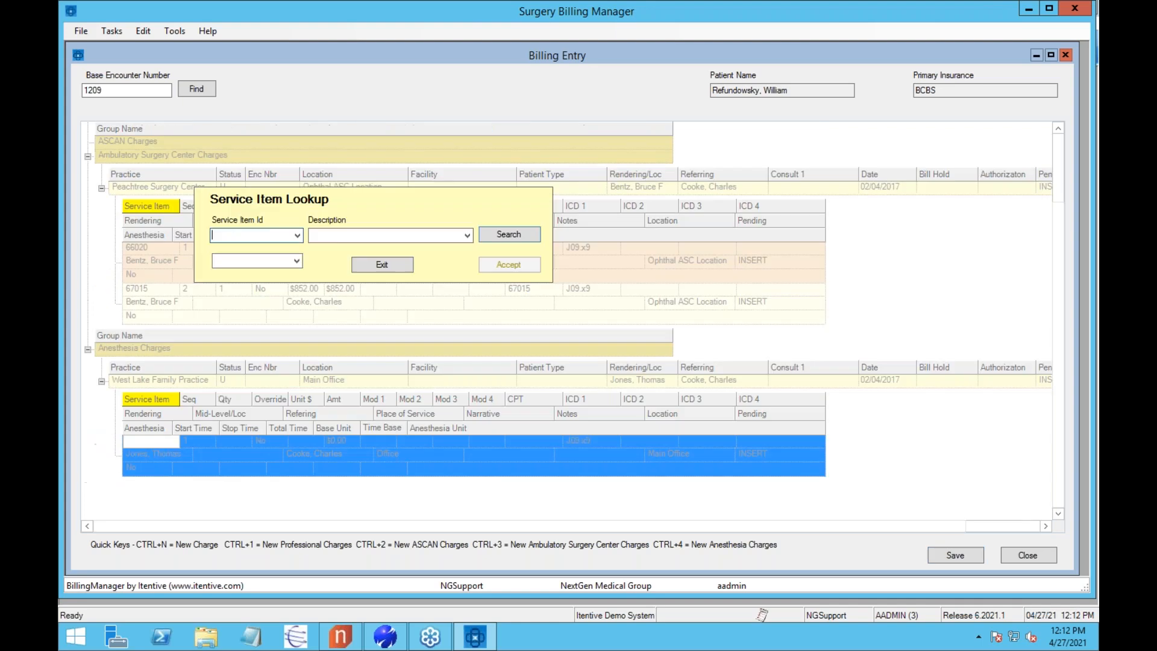
text(00102)
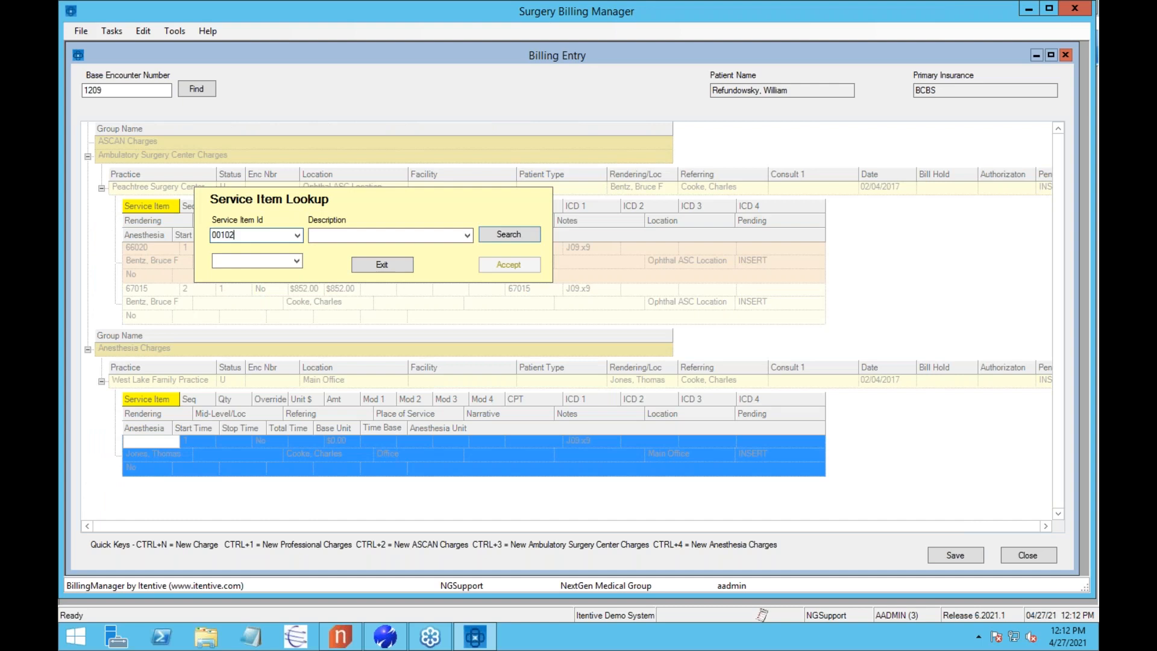
key(Return)
key(Return)
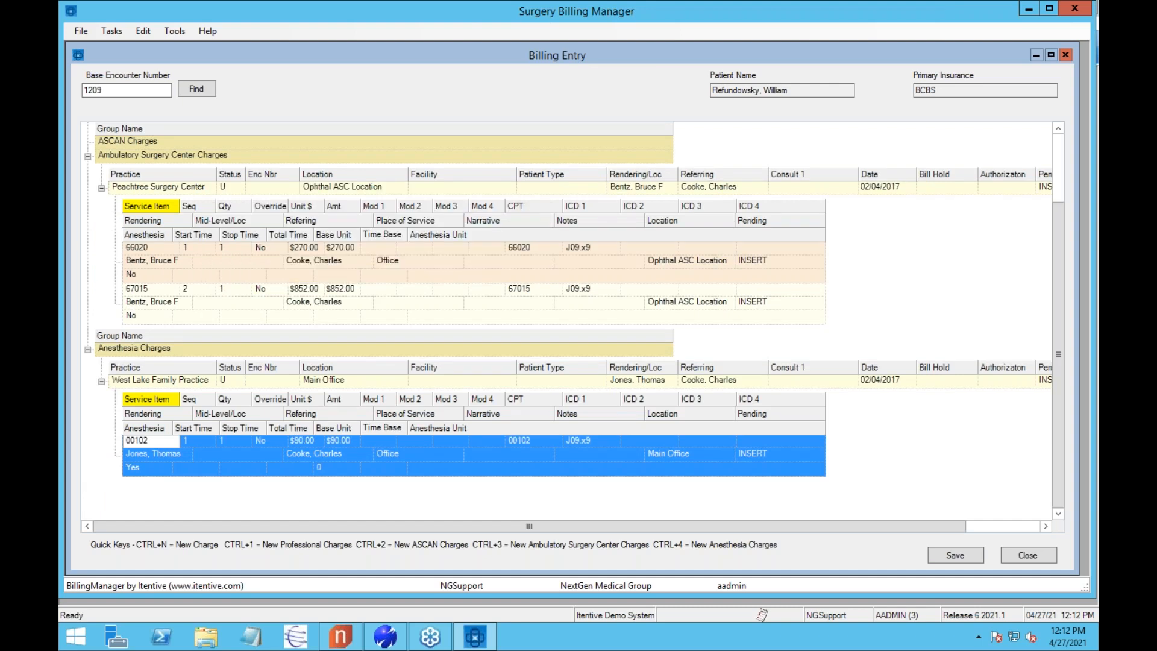
click(184, 466)
text(1100)
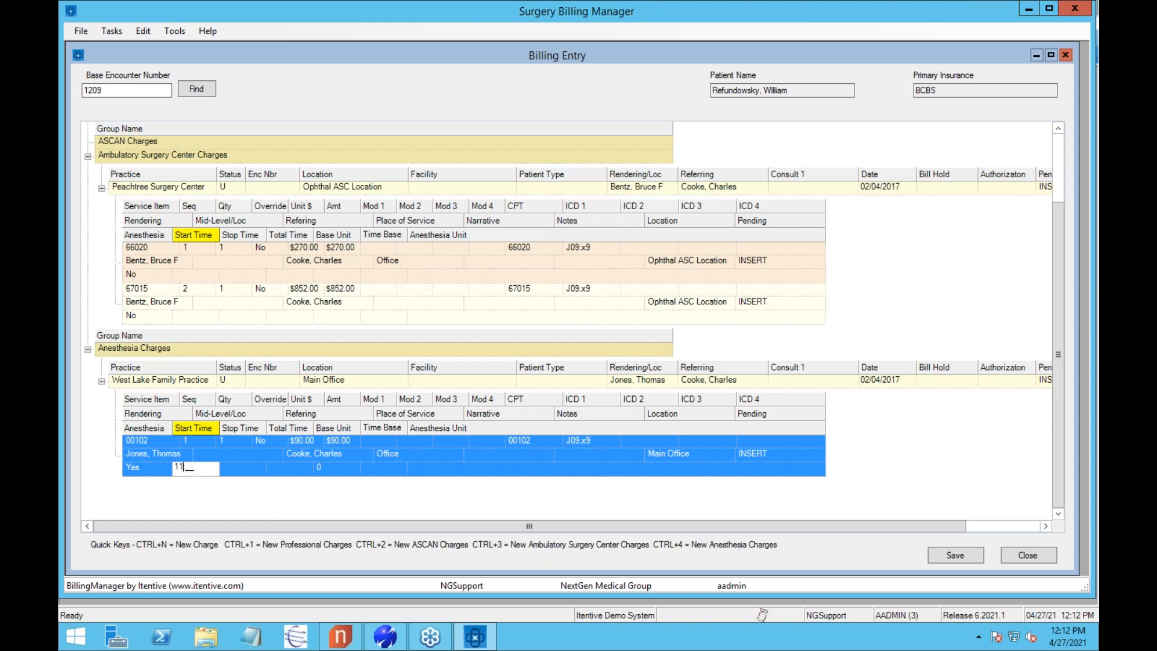
key(Tab)
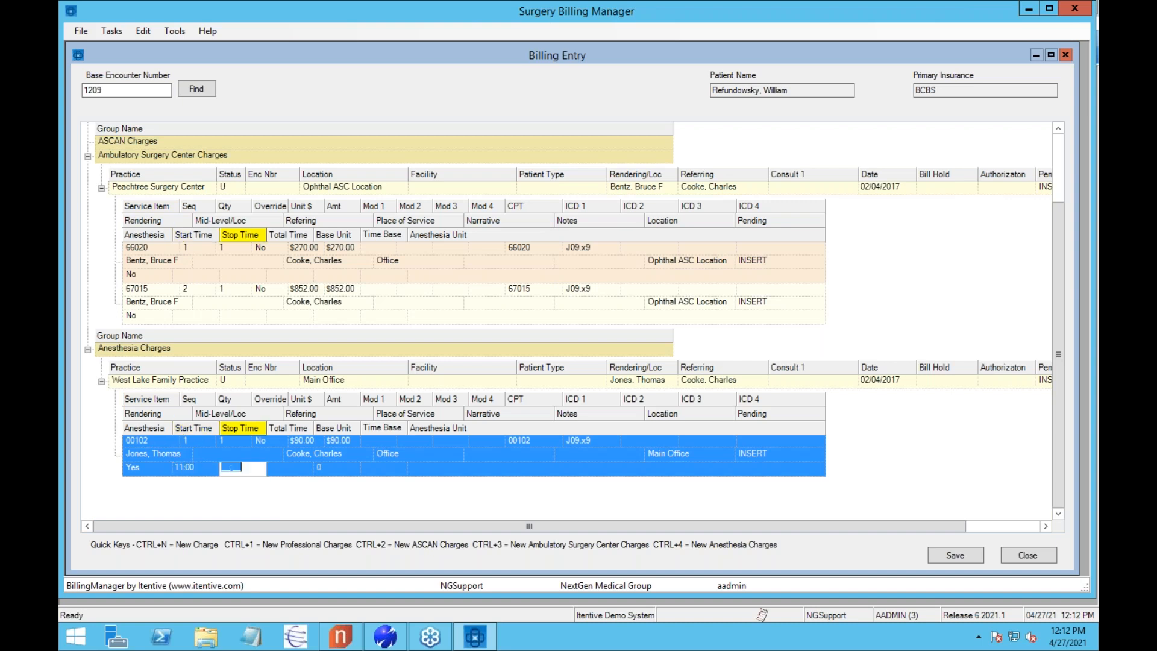
text(12:17)
key(Tab)
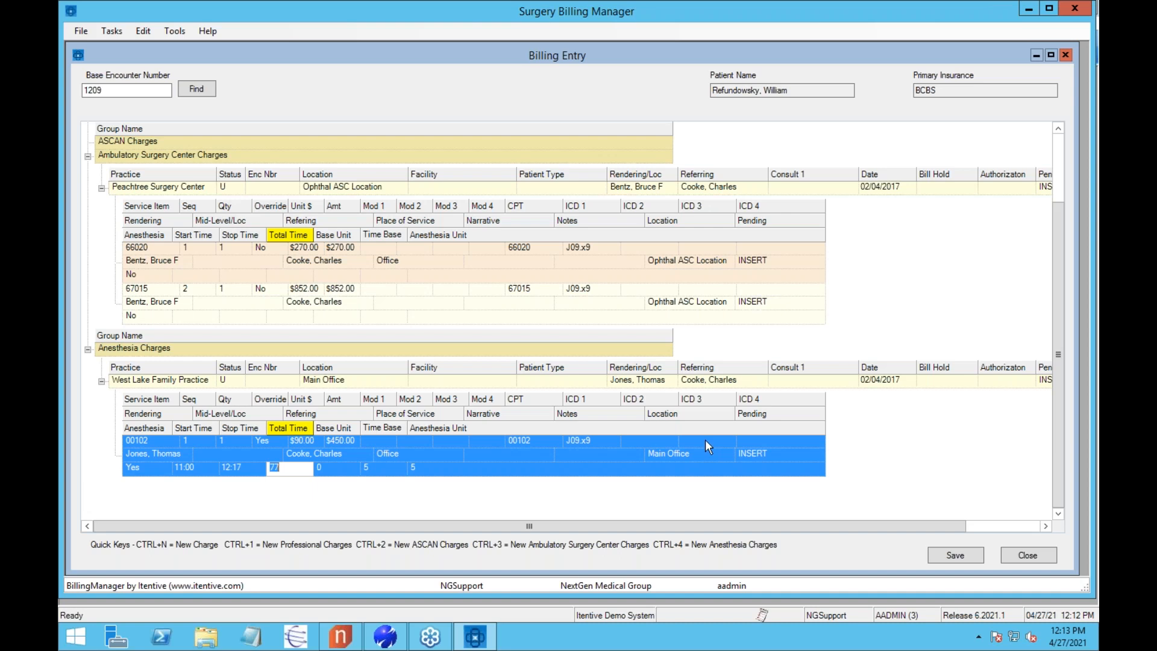
Save encounter 1209's charges and confirm the ASC encounter is now 31 and anesthesia 21
click(962, 555)
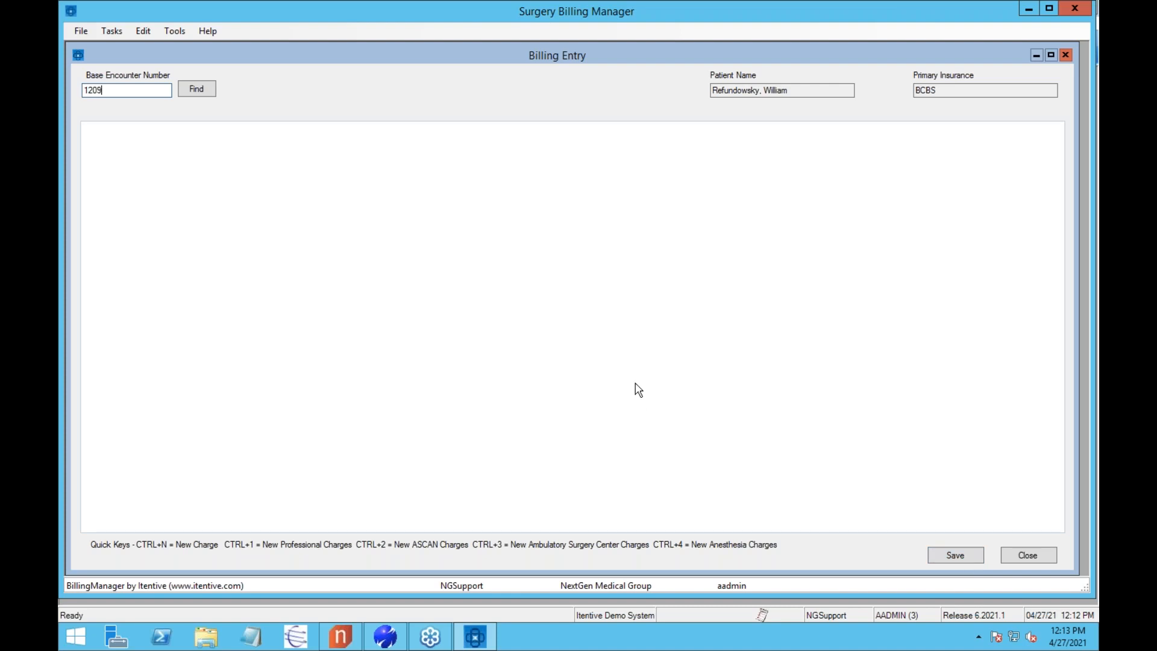
click(197, 87)
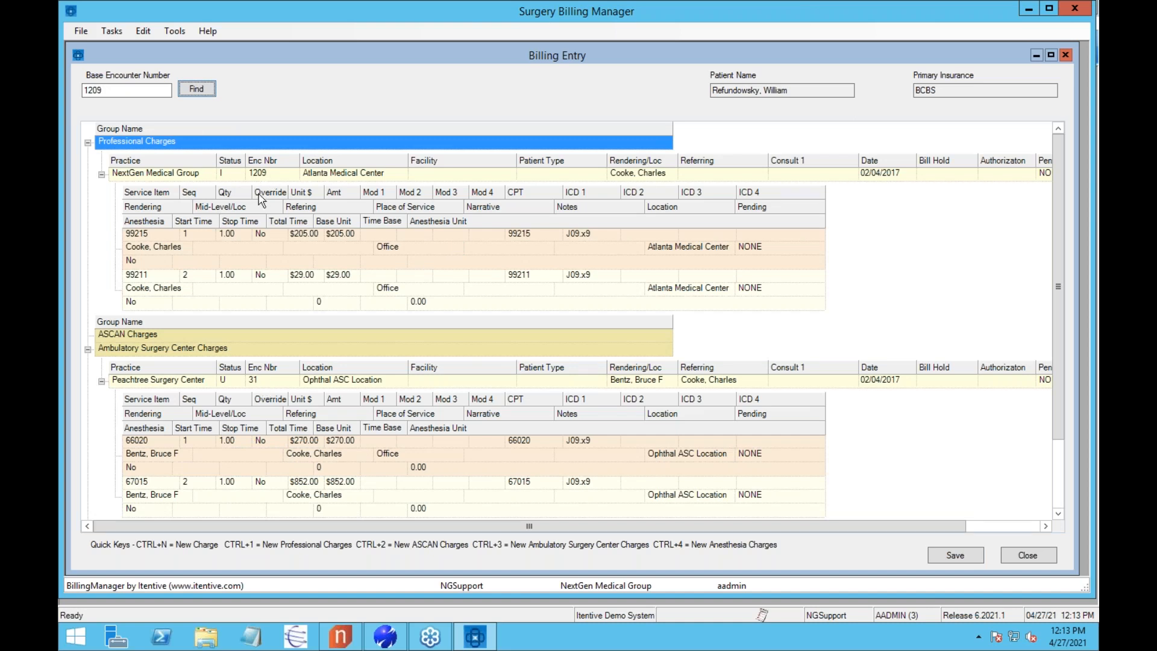
click(263, 381)
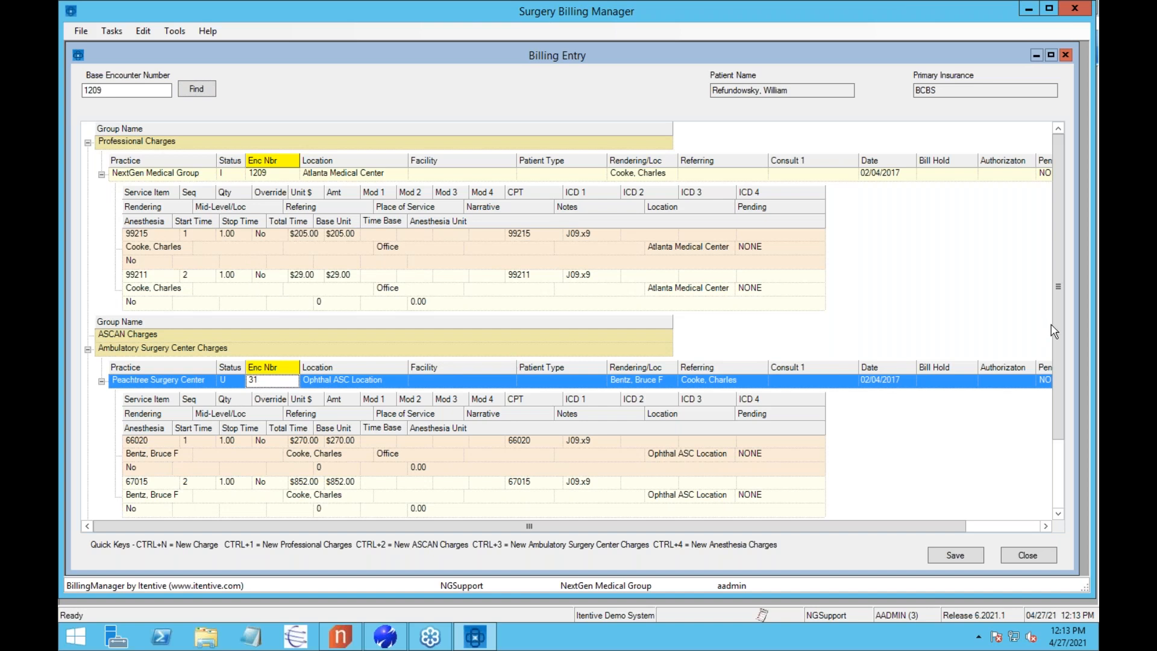
drag(1061, 330, 1054, 422)
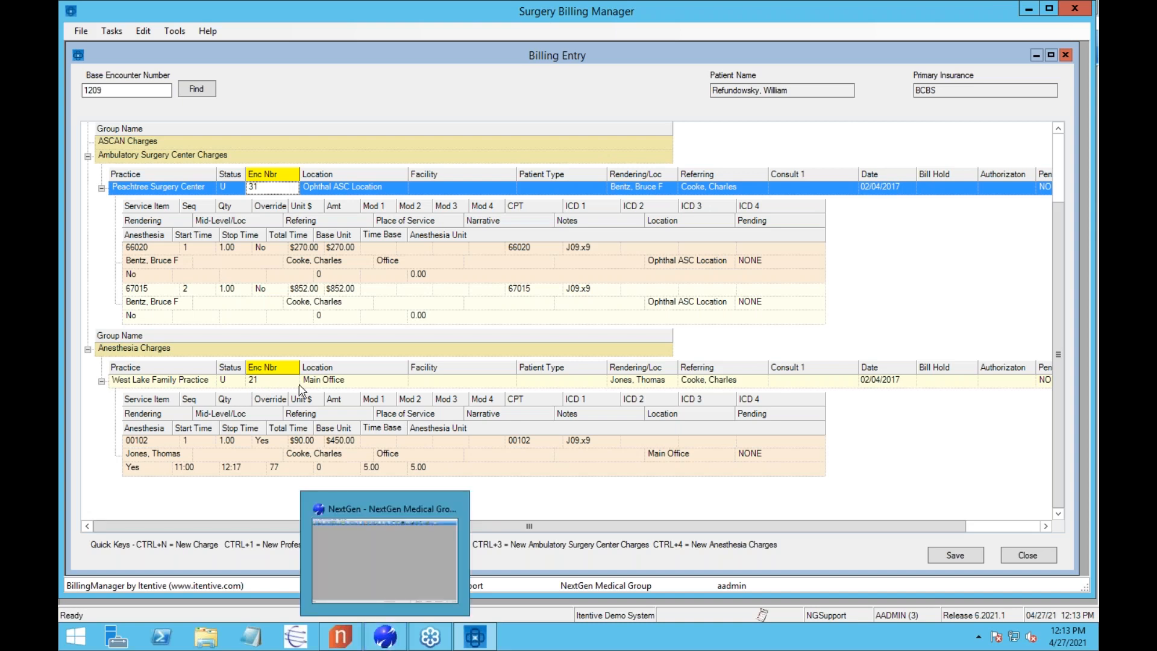
click(385, 636)
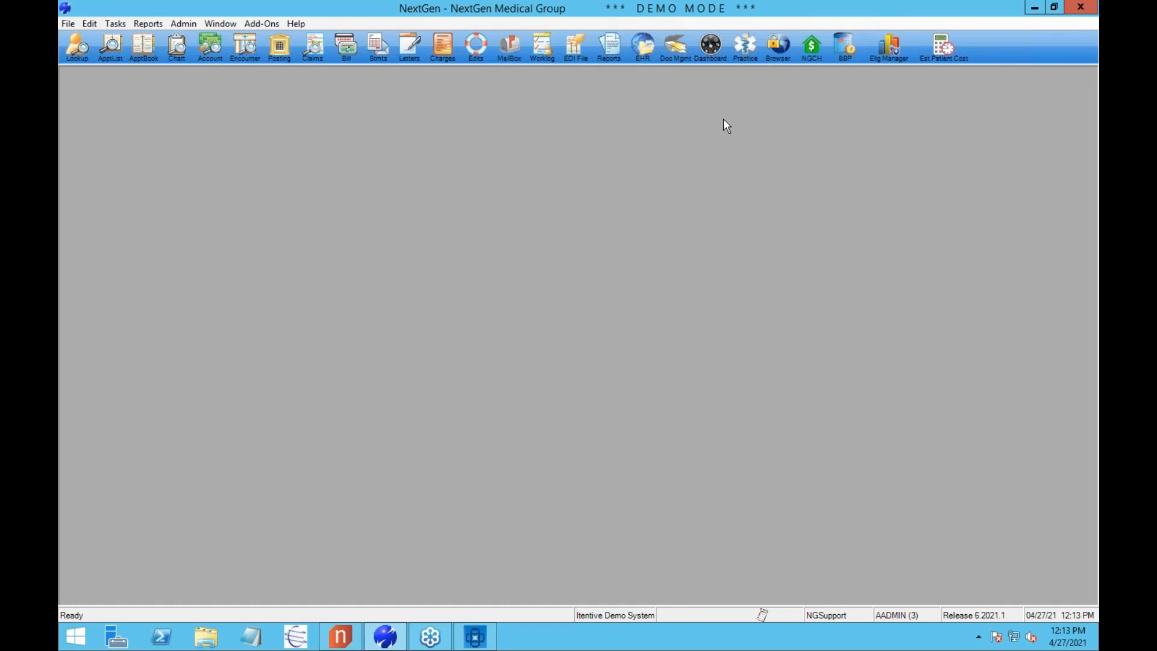
Change the NextGen practice to Peachtree Surgery Center under Default Enterprise
click(746, 48)
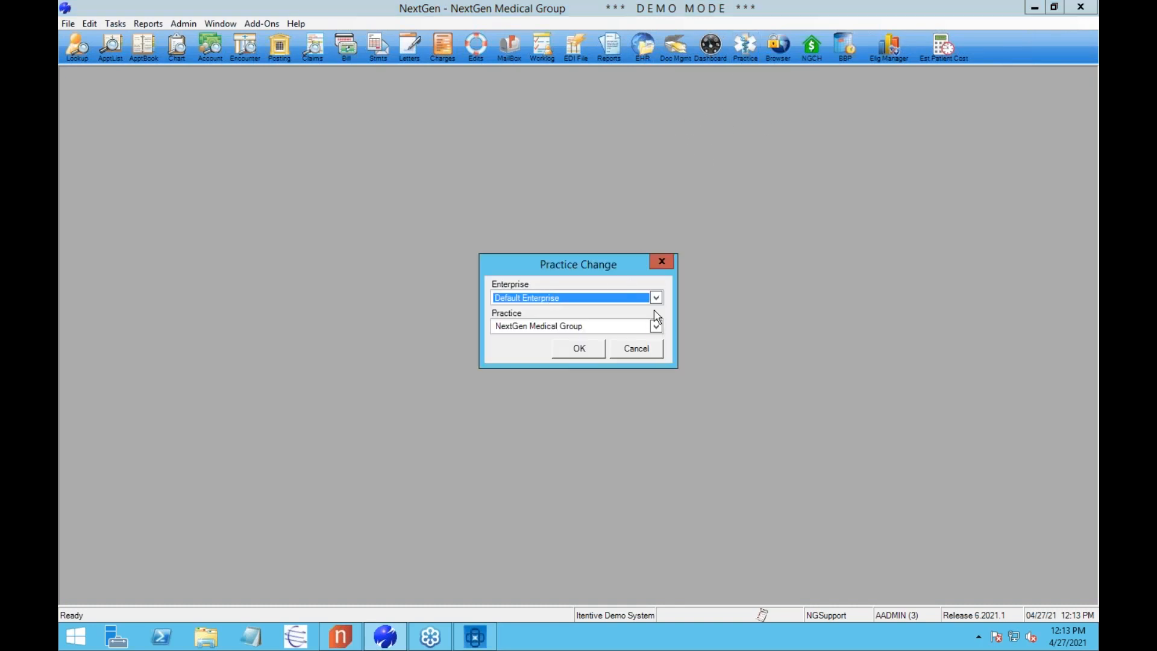
click(656, 297)
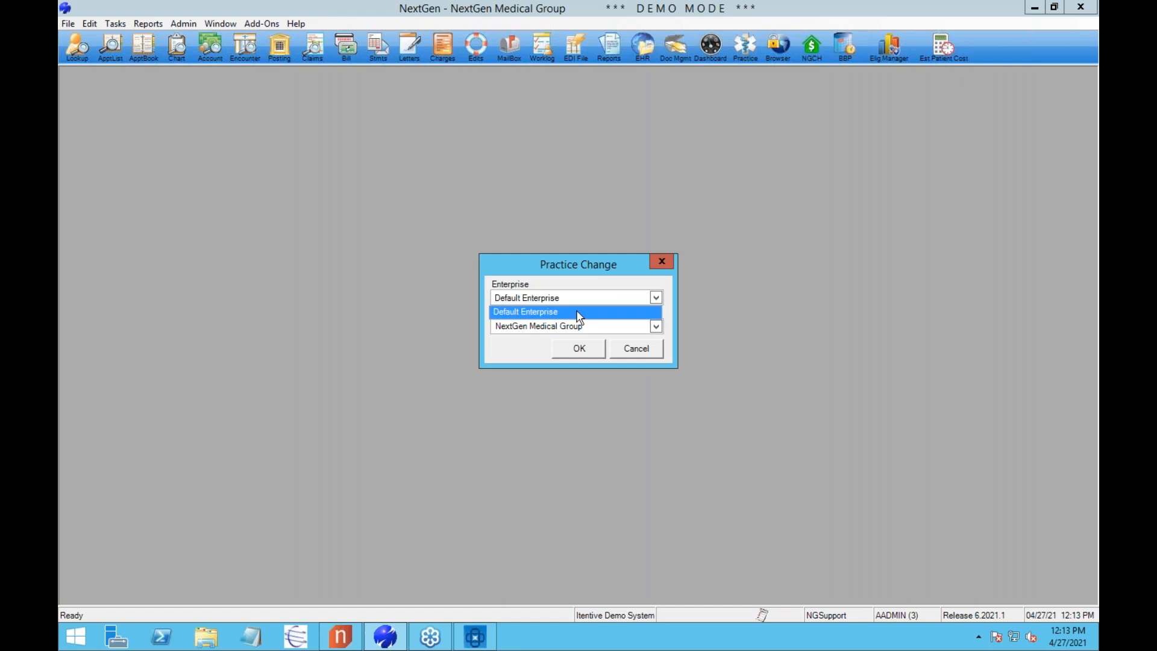
click(655, 327)
click(654, 327)
click(574, 354)
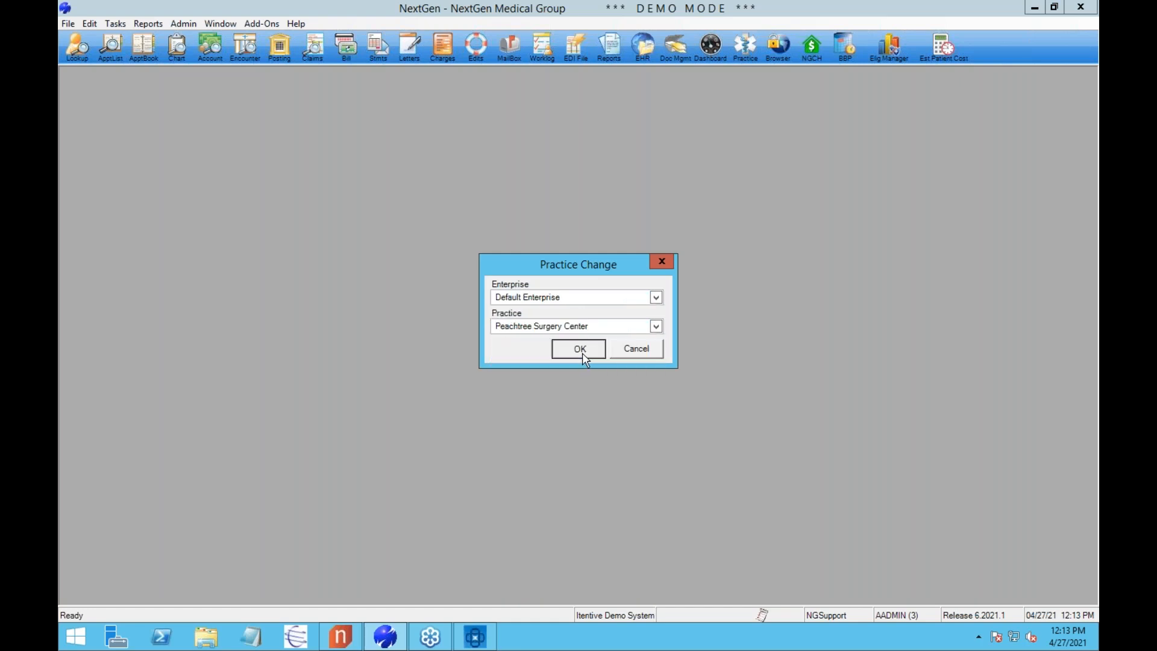
click(582, 354)
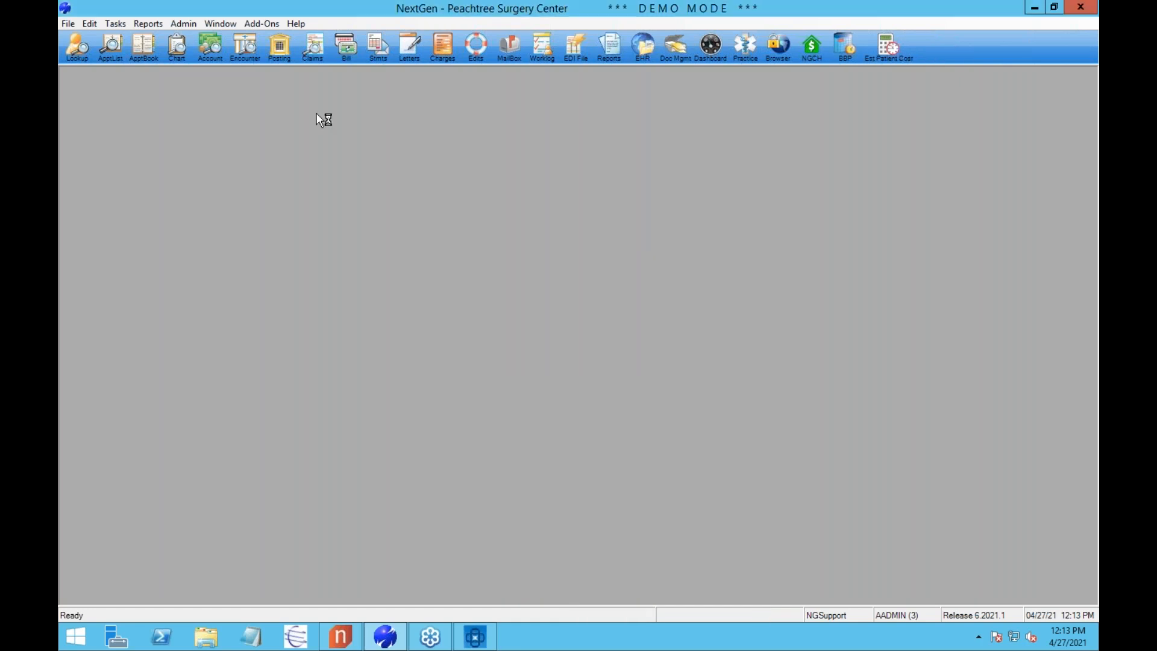
Look up encounter 31 in the chart and verify its transactions total $1,122.00
click(175, 52)
click(737, 219)
text(31)
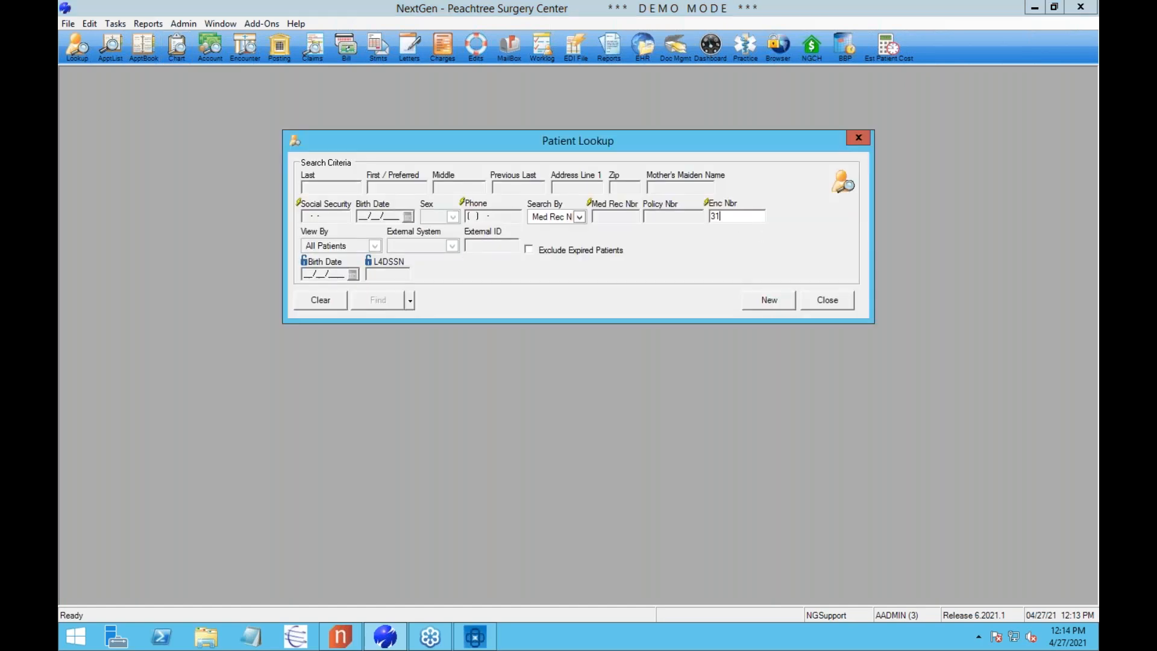
key(Return)
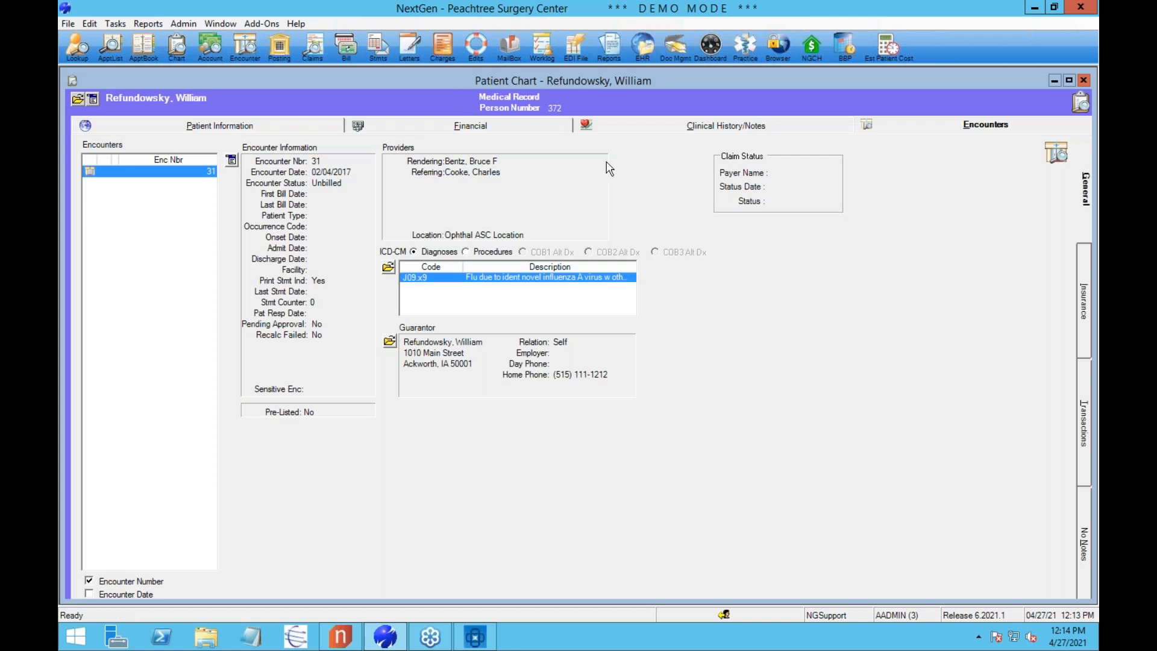
click(1085, 413)
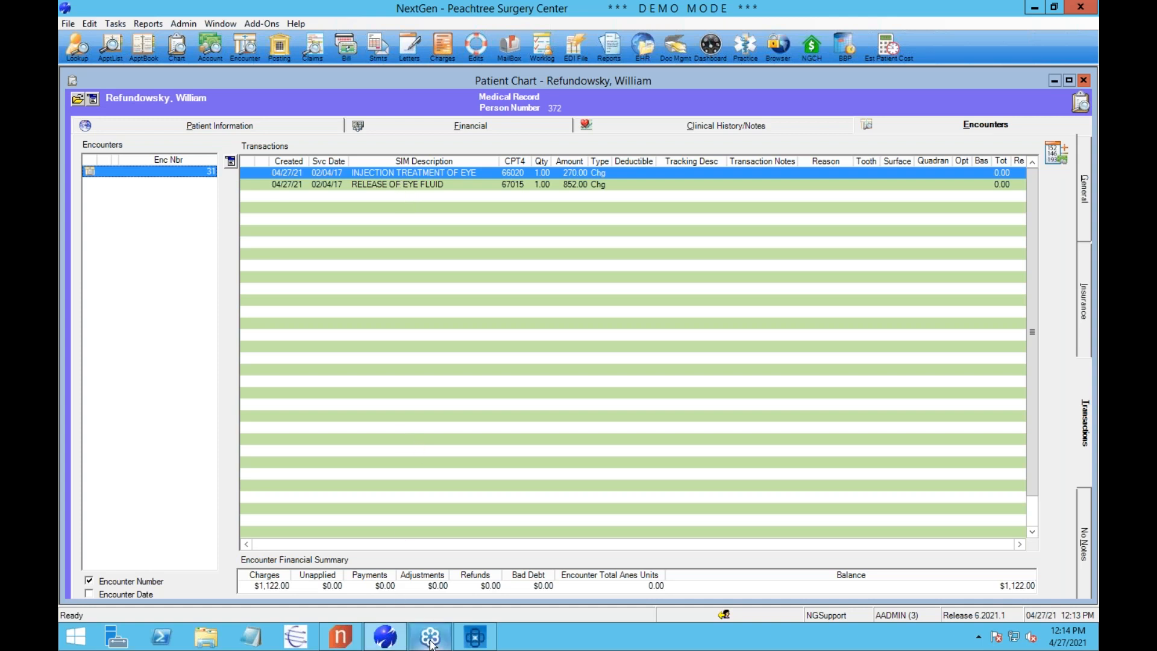
click(475, 636)
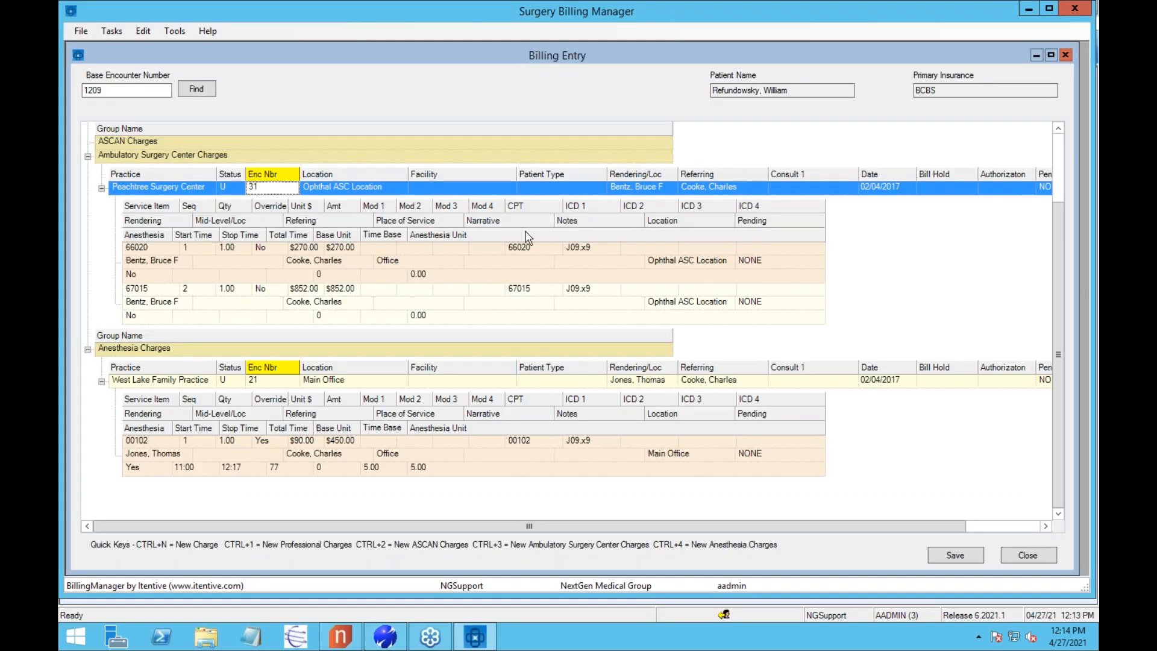